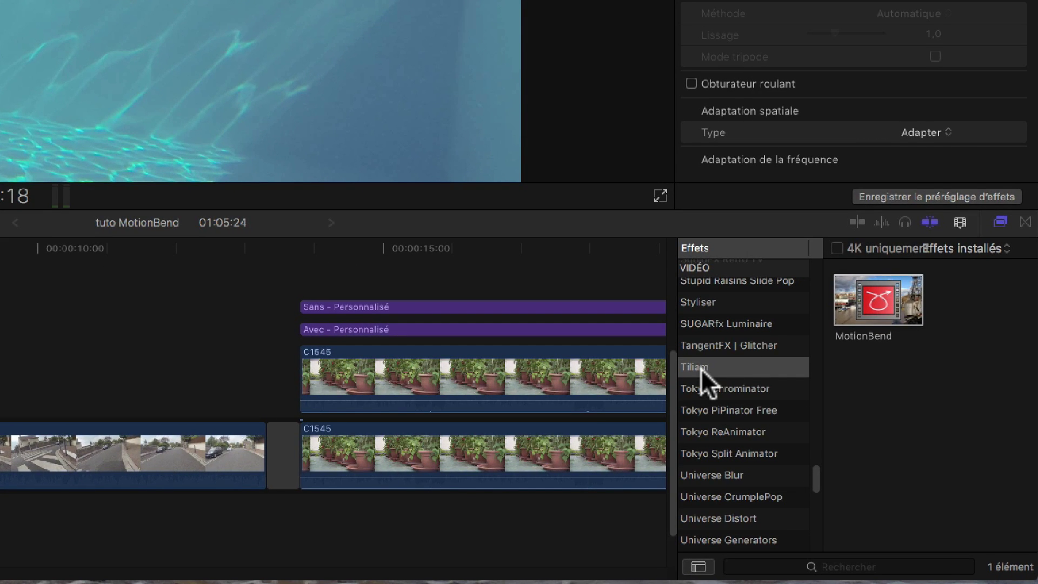
Play the GOPR0051 clip from the beginning of the timeline to check its unstabilized motion
left_click_drag(893, 303, 486, 378)
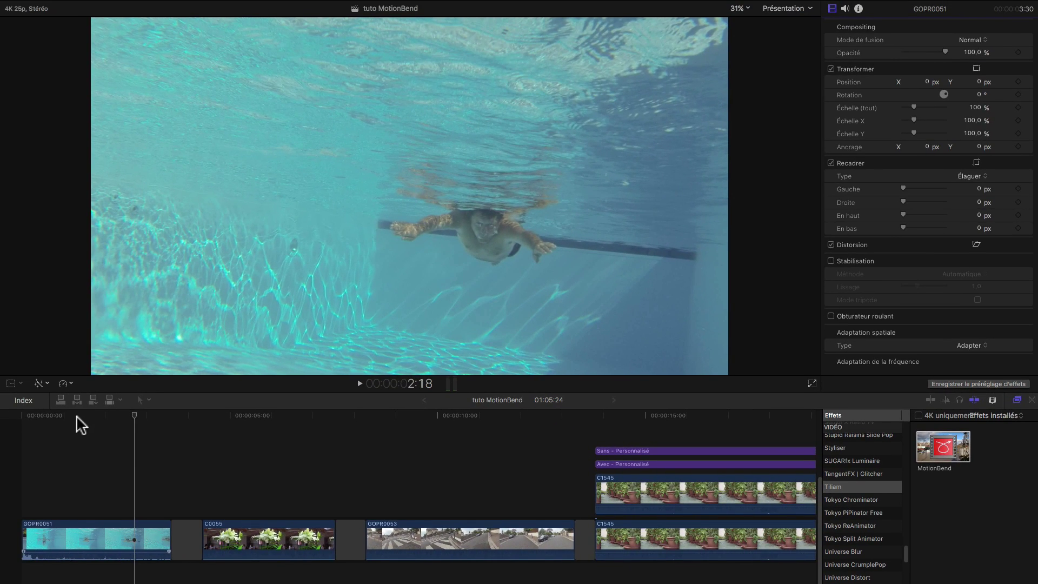
left_click(5, 425)
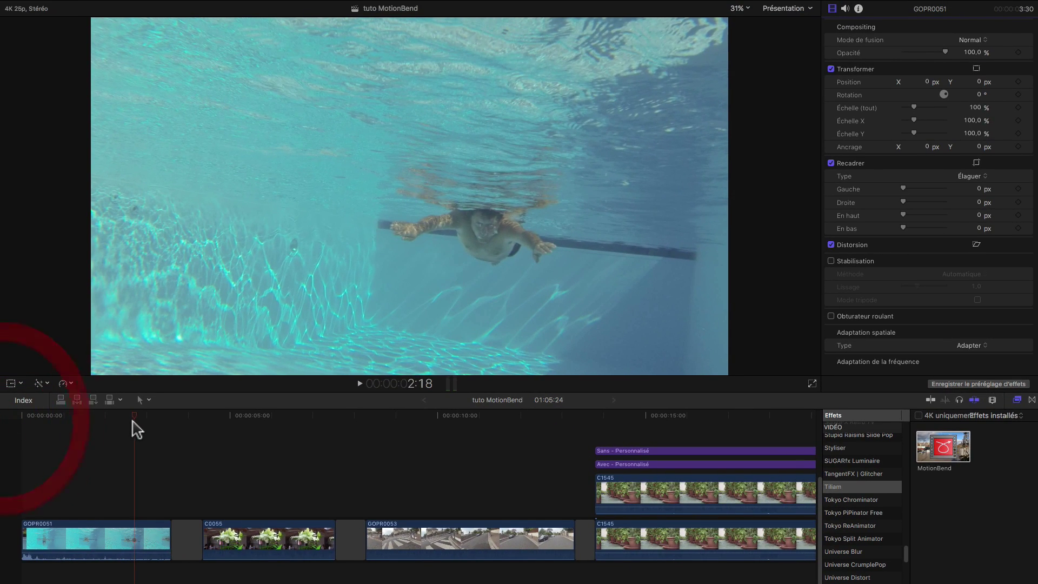
left_click(6, 424)
key("space")
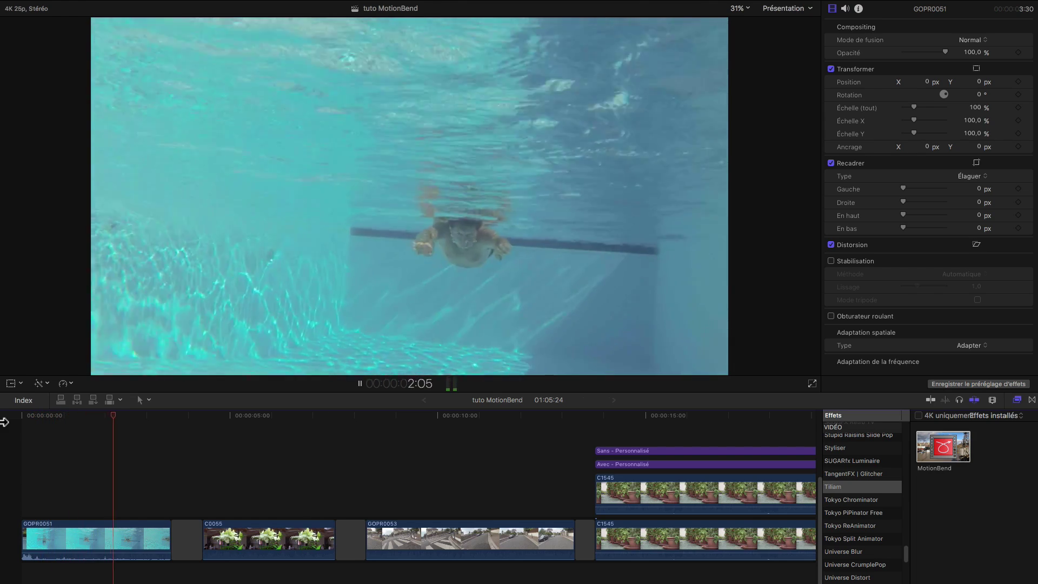
key("space")
Apply the MotionBend effect to the GOPR0051 clip, keeping Global Processing on Smoothing
left_click(81, 536)
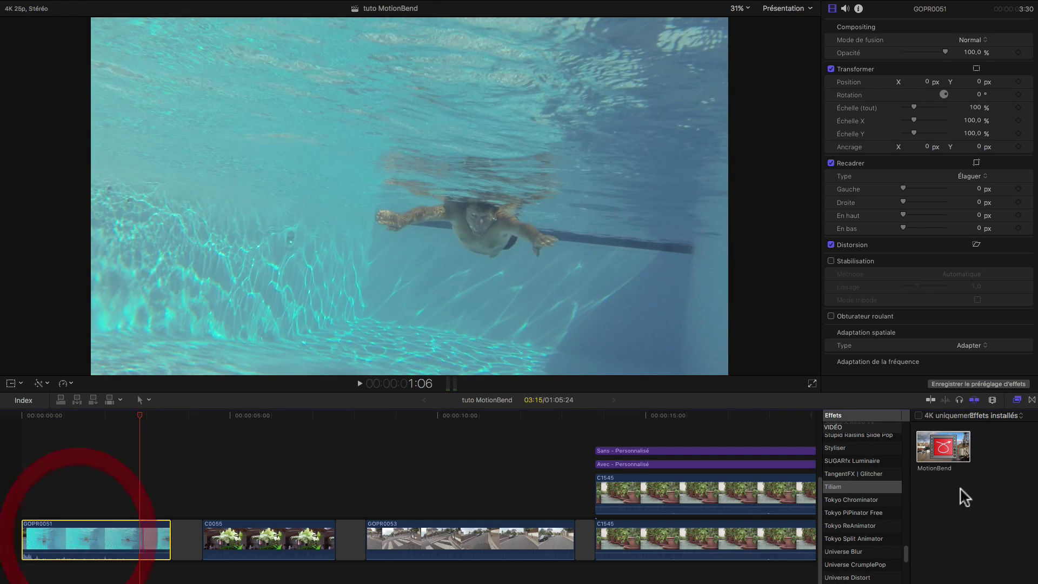
double_click(943, 446)
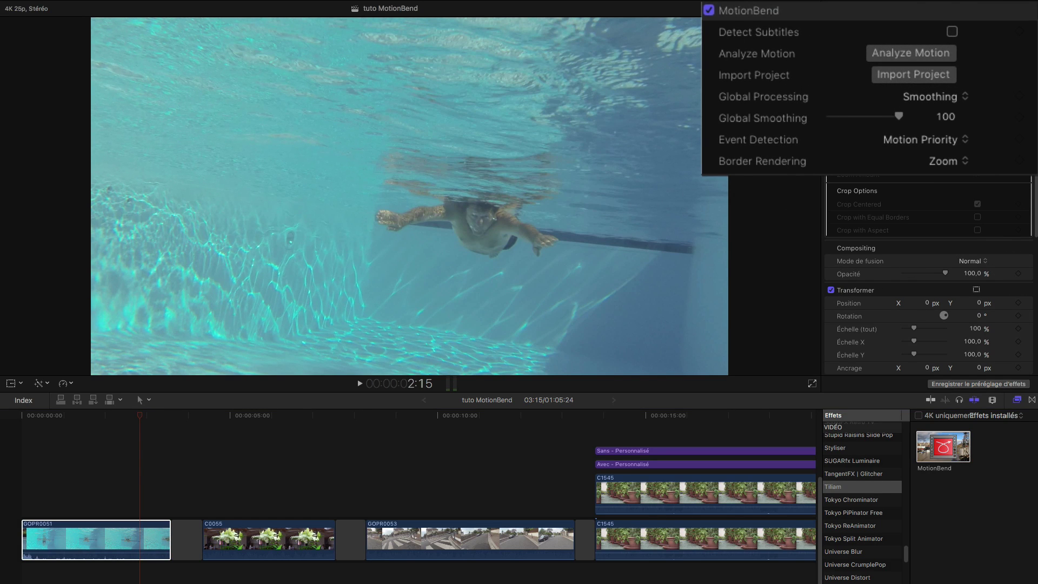
left_click(928, 95)
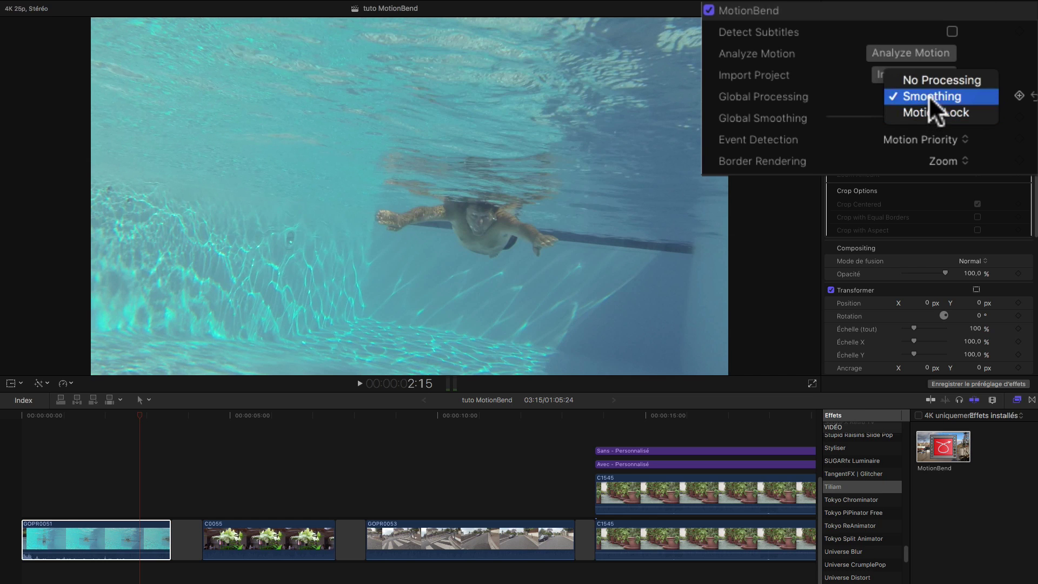
left_click(929, 96)
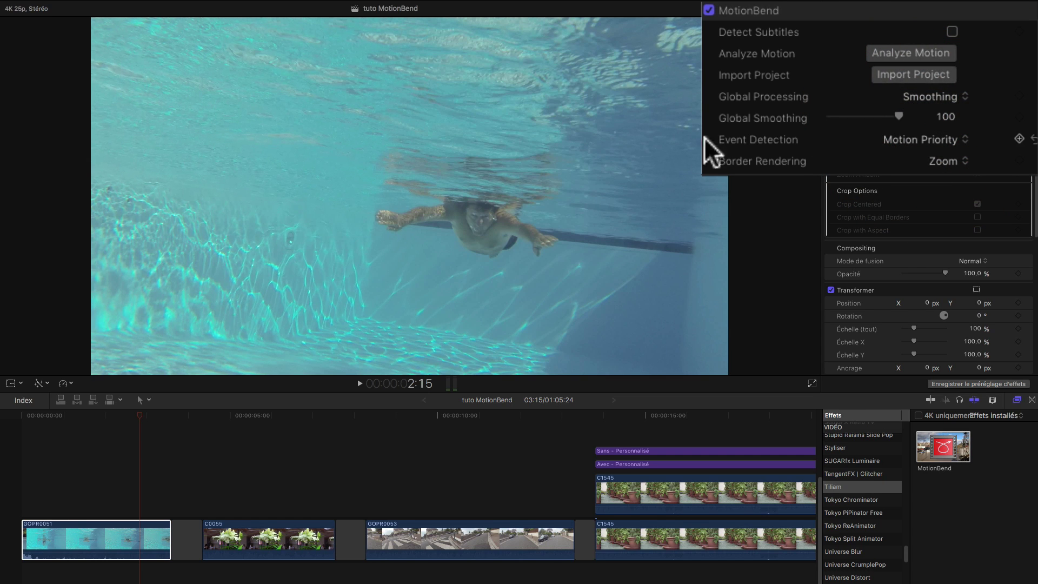
Set GOPR0051's Event Detection to No Events, keep Border Rendering on Zoom, and run the motion analysis
left_click(932, 139)
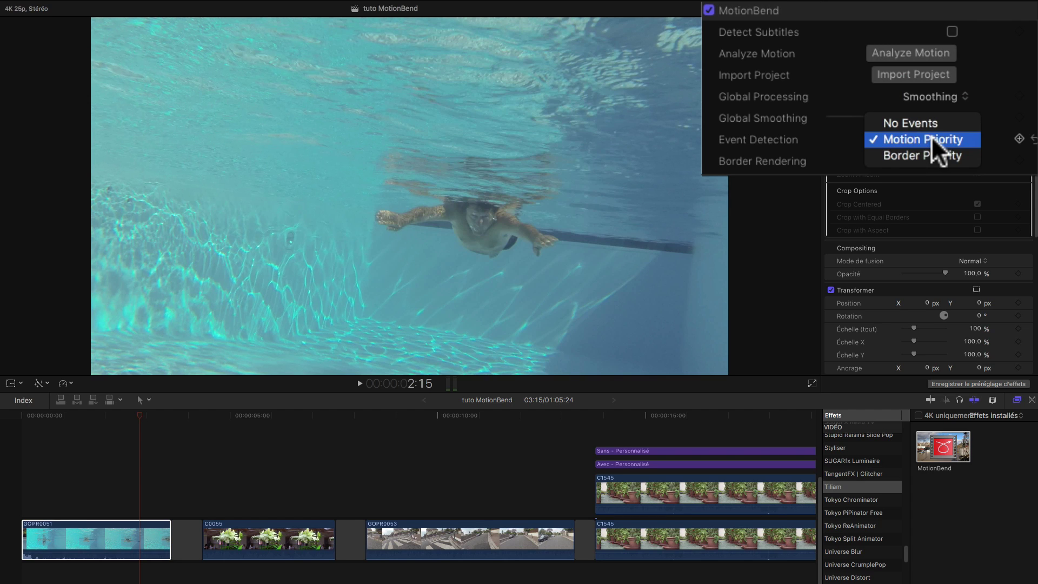
left_click(930, 124)
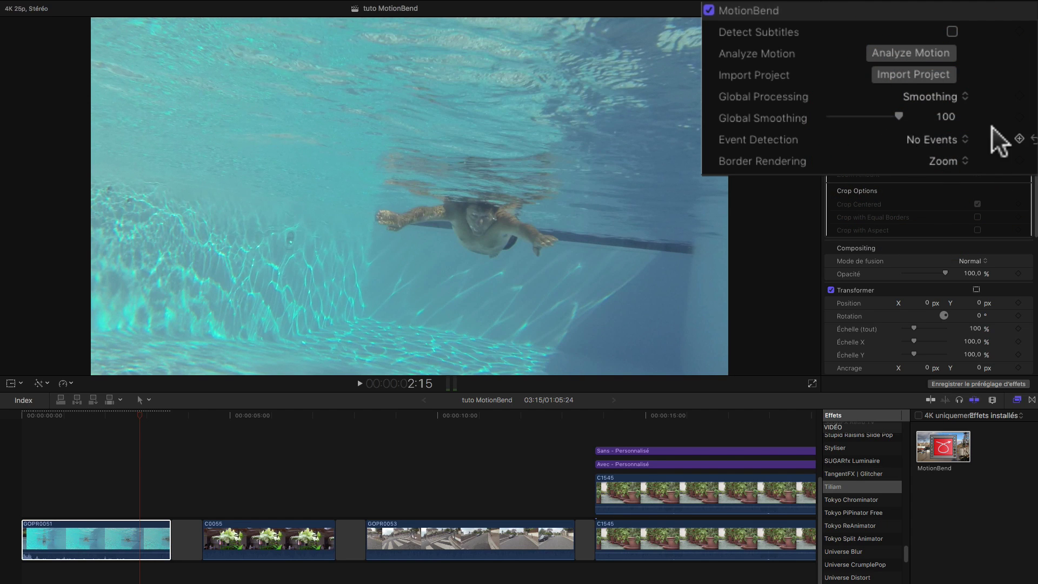
left_click(947, 159)
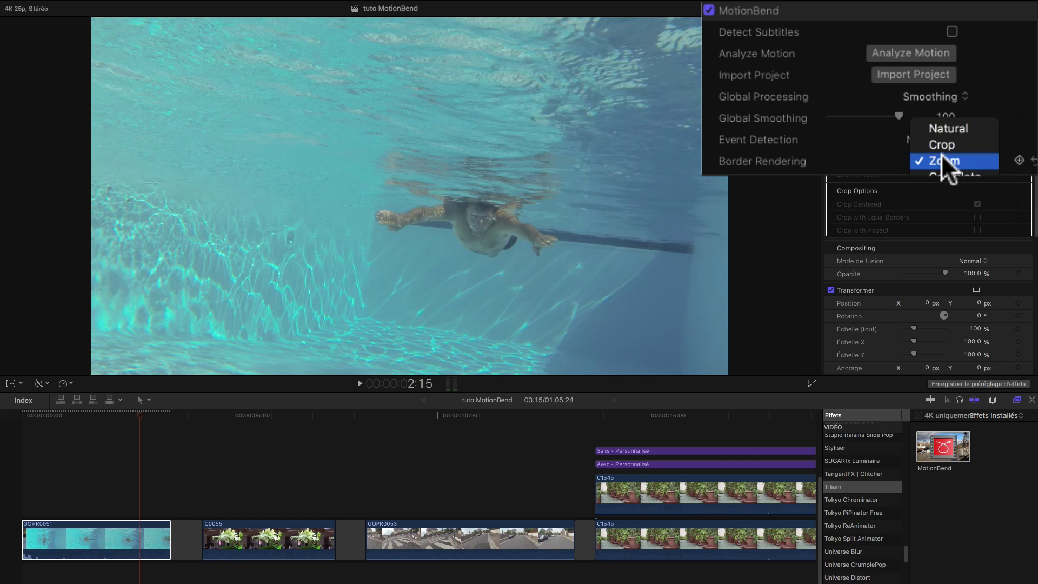
left_click(882, 155)
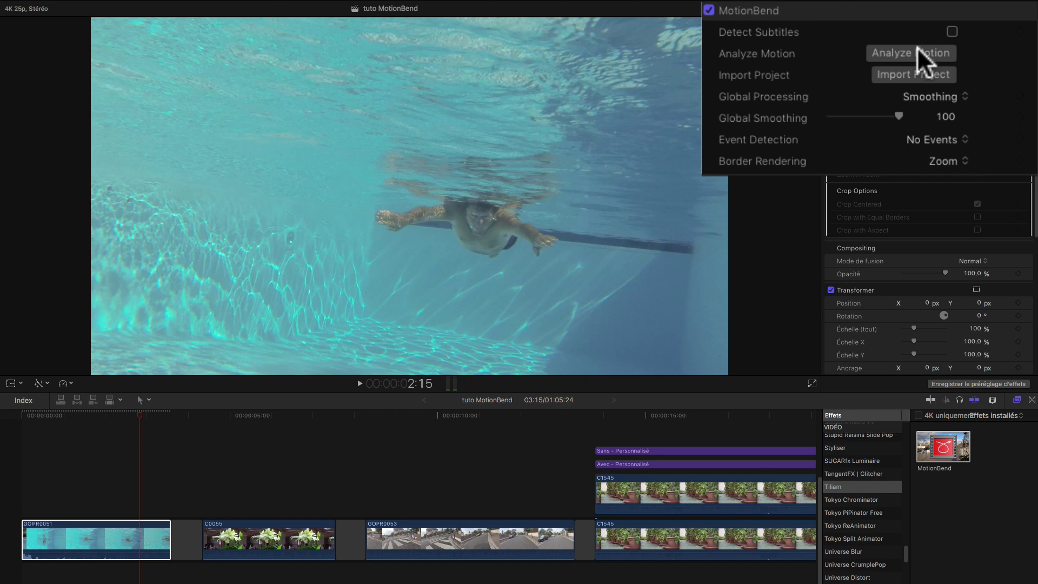
left_click(956, 63)
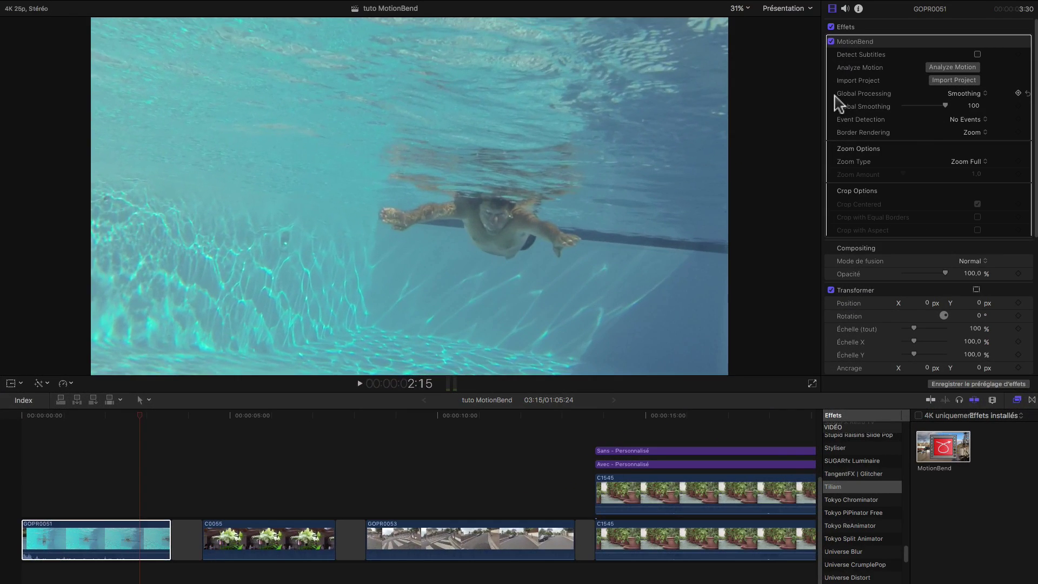
Play GOPR0051 with MotionBend enabled, disabled and enabled again to compare the stabilization
key("space")
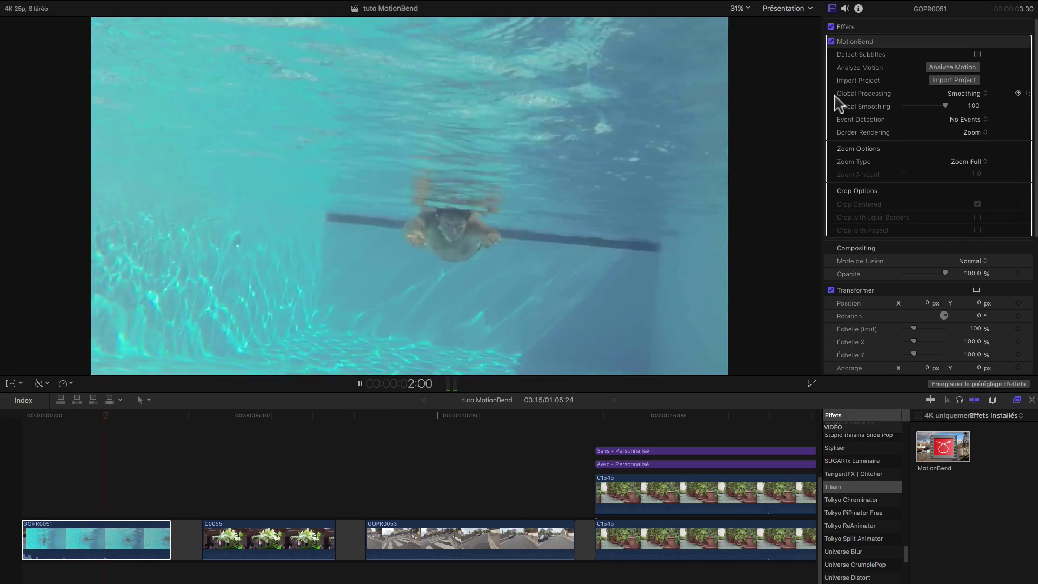
left_click(831, 41)
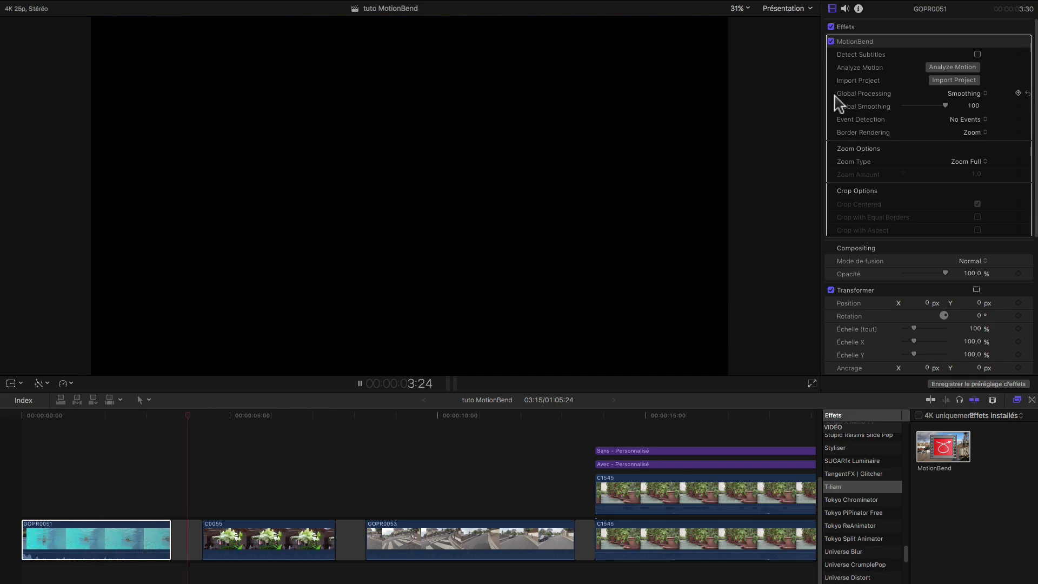
left_click_drag(76, 418, 24, 418)
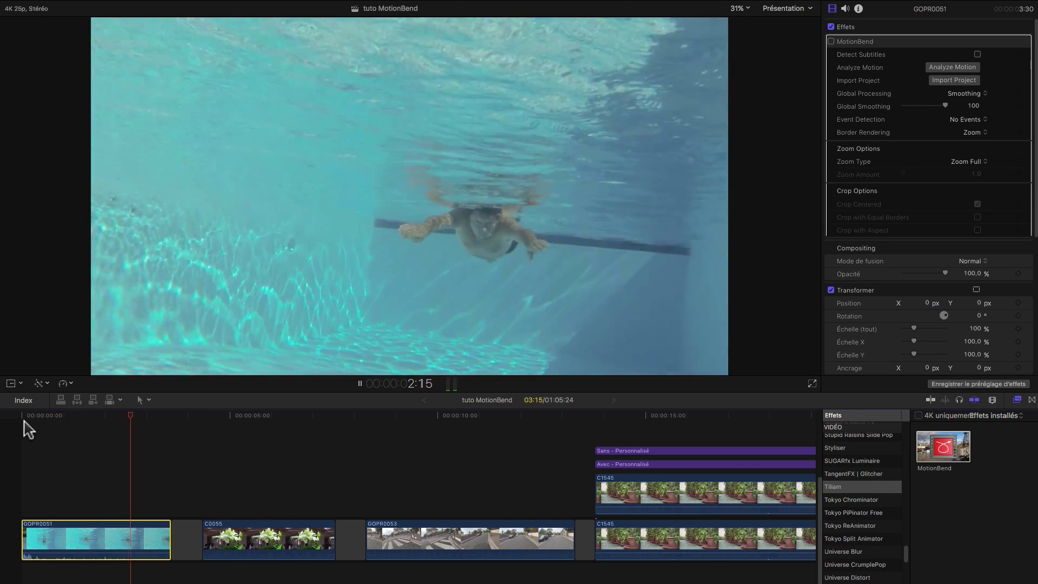
key("space")
key("Home")
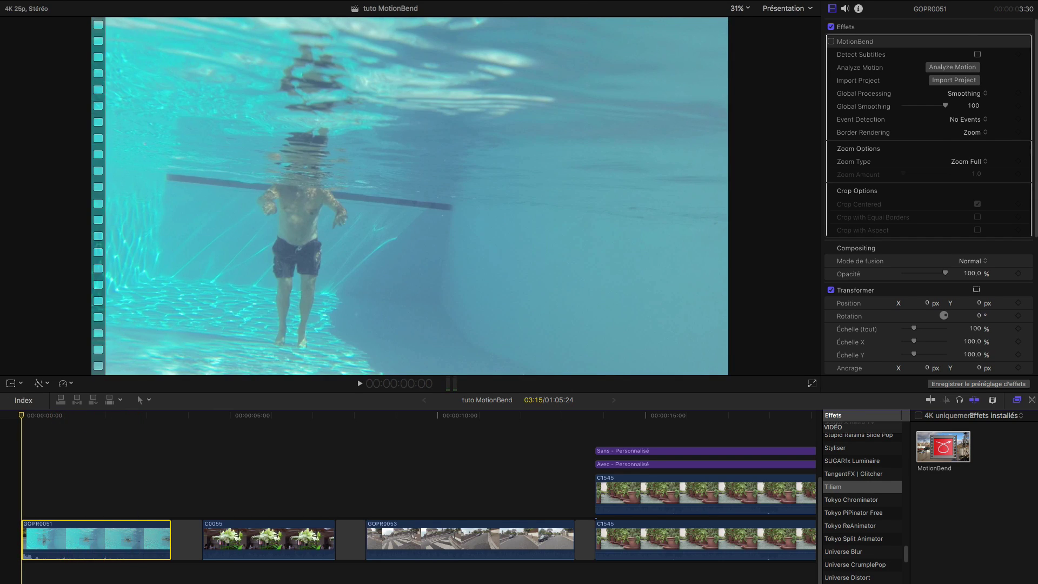
left_click(831, 42)
key("space")
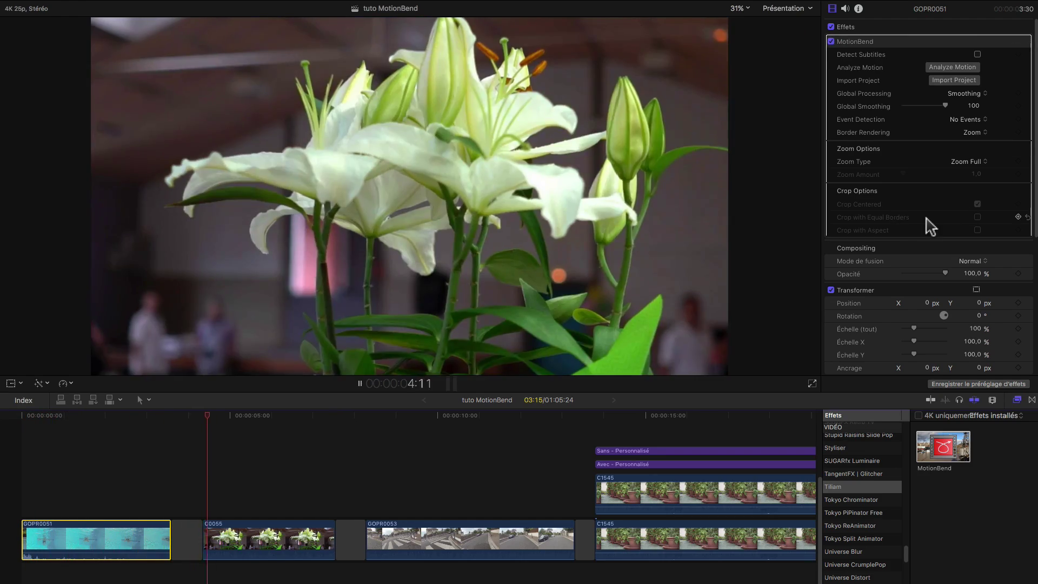
left_click(360, 383)
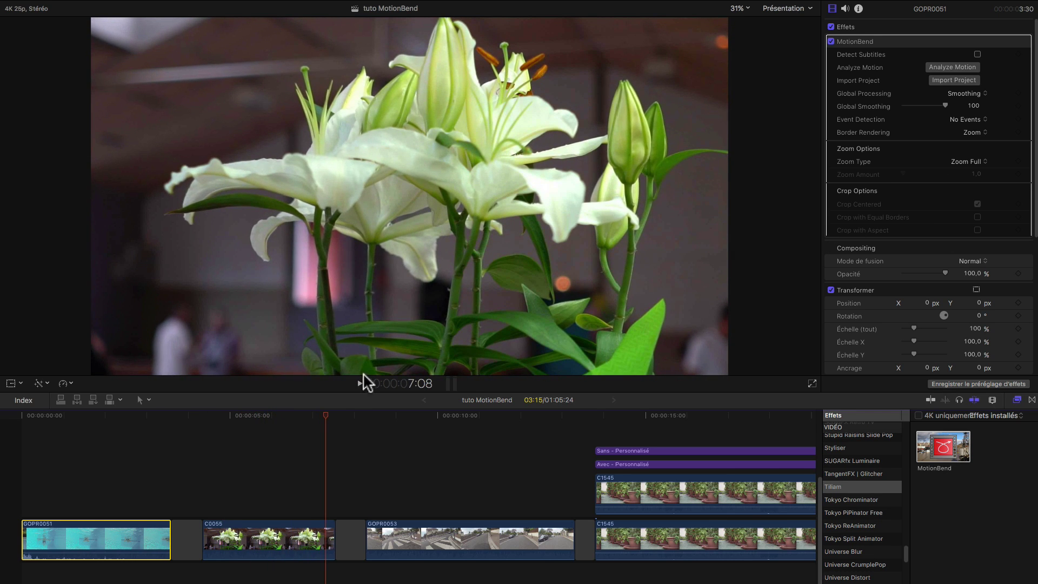
Select the C0055 flower clip and play it from its start to check its original motion
left_click(263, 416)
left_click(263, 535)
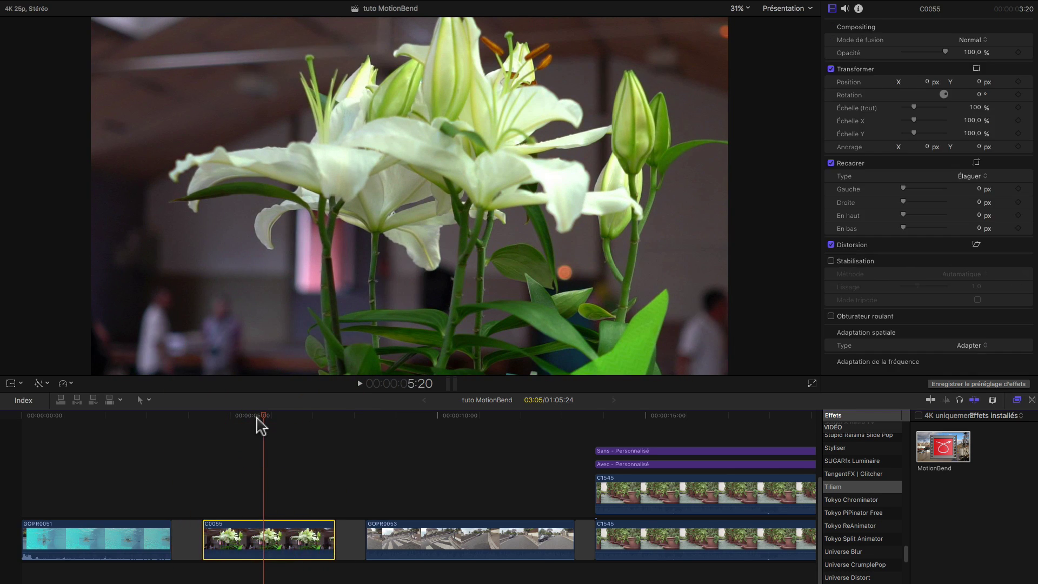
left_click(201, 416)
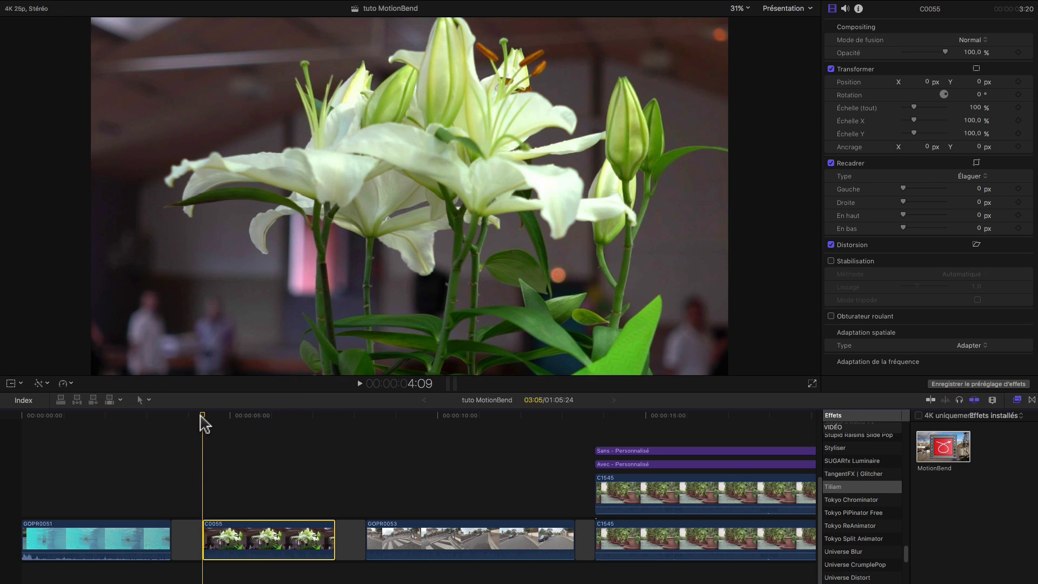
key("space")
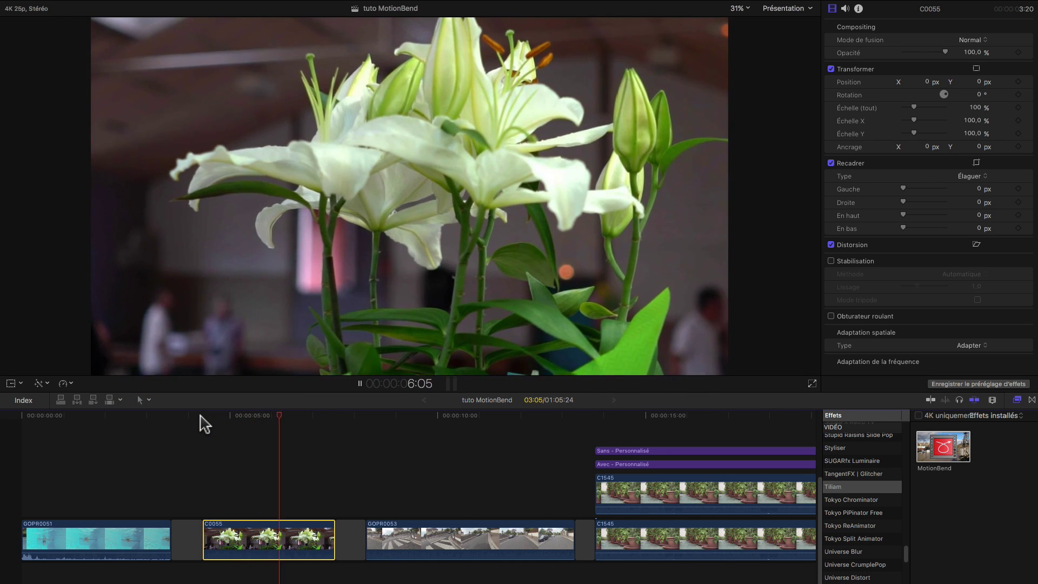
key("space")
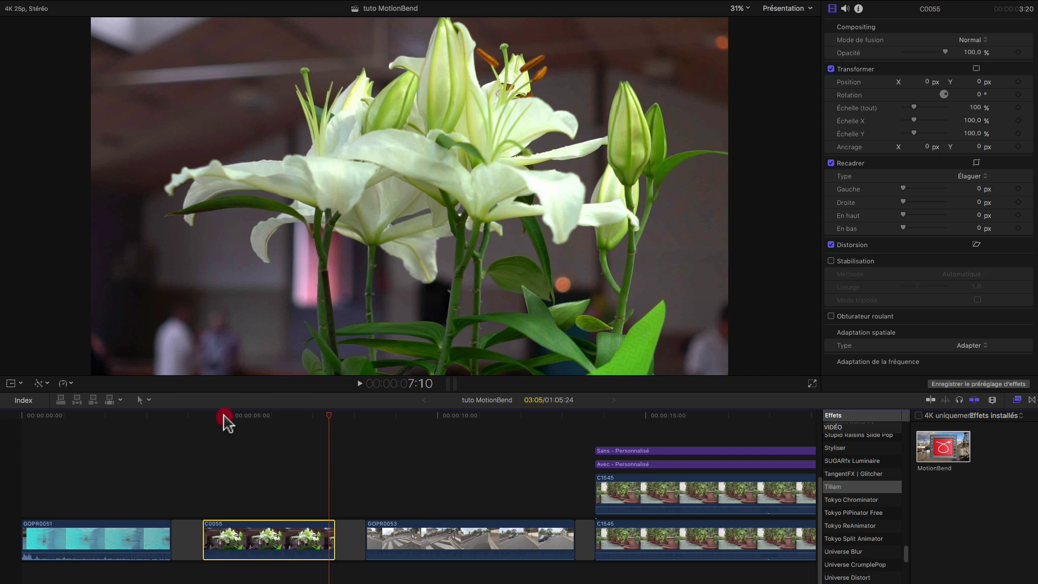
Apply the MotionBend effect to the C0055 clip and set Global Processing to Motion Lock
left_click(218, 418)
left_click_drag(934, 470, 234, 541)
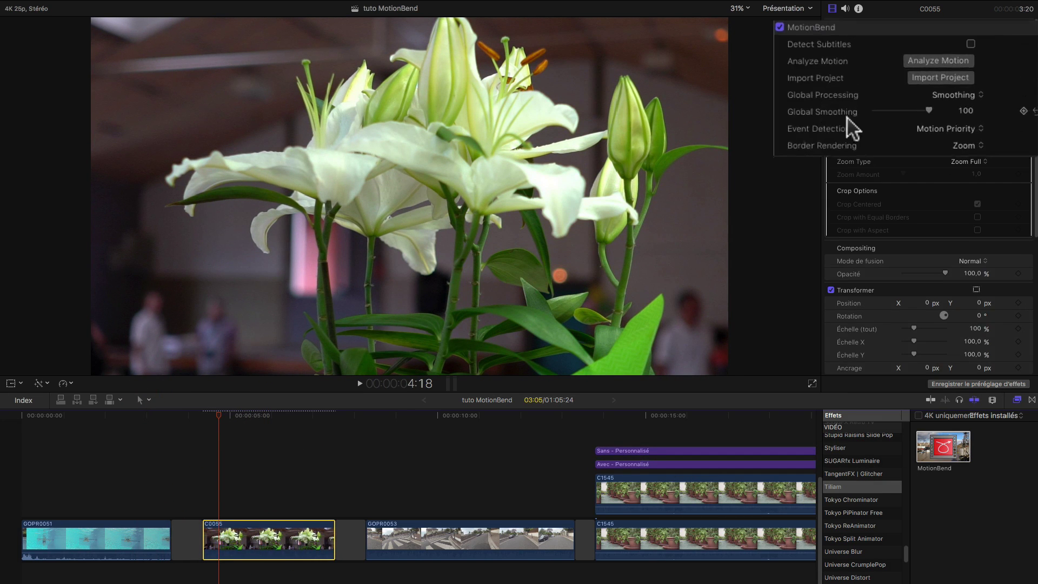
left_click(940, 95)
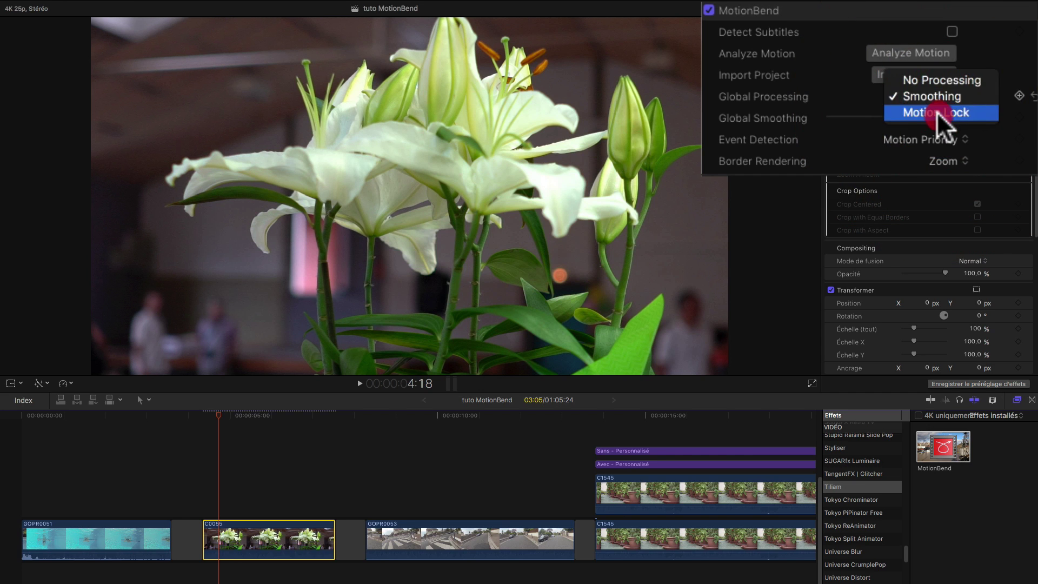
left_click(937, 110)
Set C0055's Event Detection to No Events and run the motion analysis
left_click(903, 138)
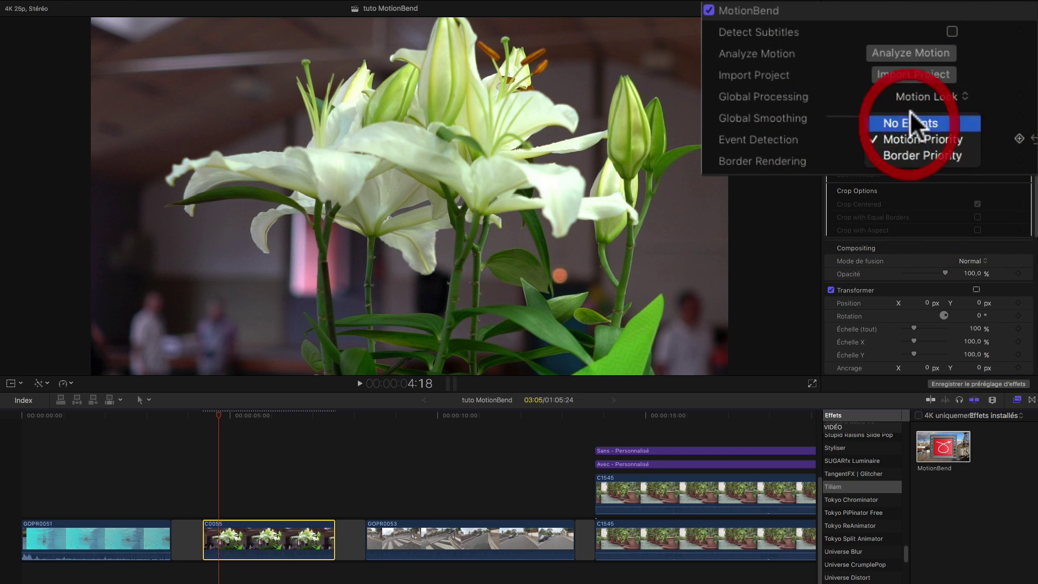
left_click(910, 113)
left_click(906, 49)
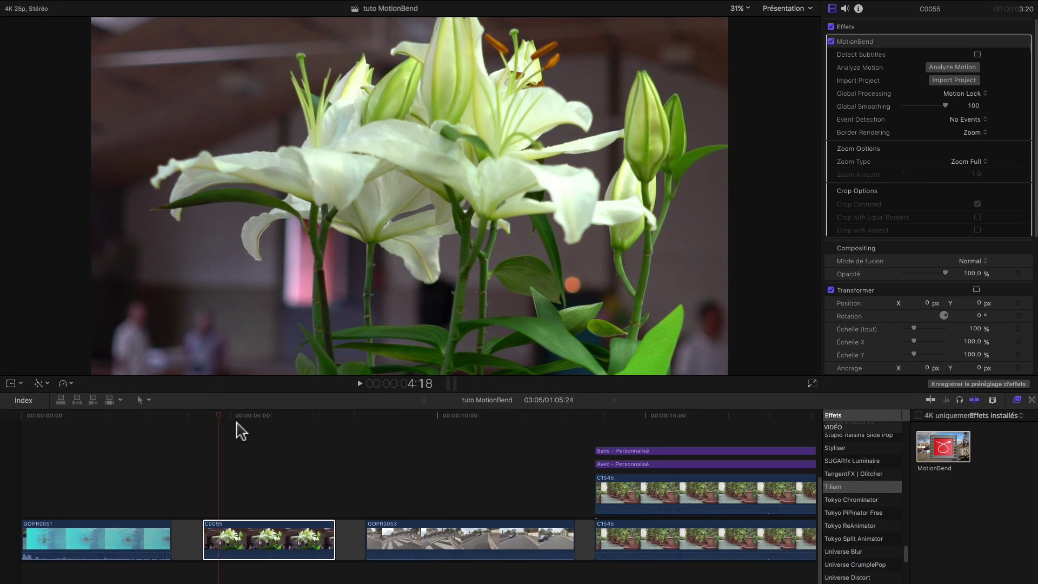
Play the C0055 clip from its start several times to examine the Motion Lock stabilization
left_click(195, 421)
left_click(196, 424)
key("space")
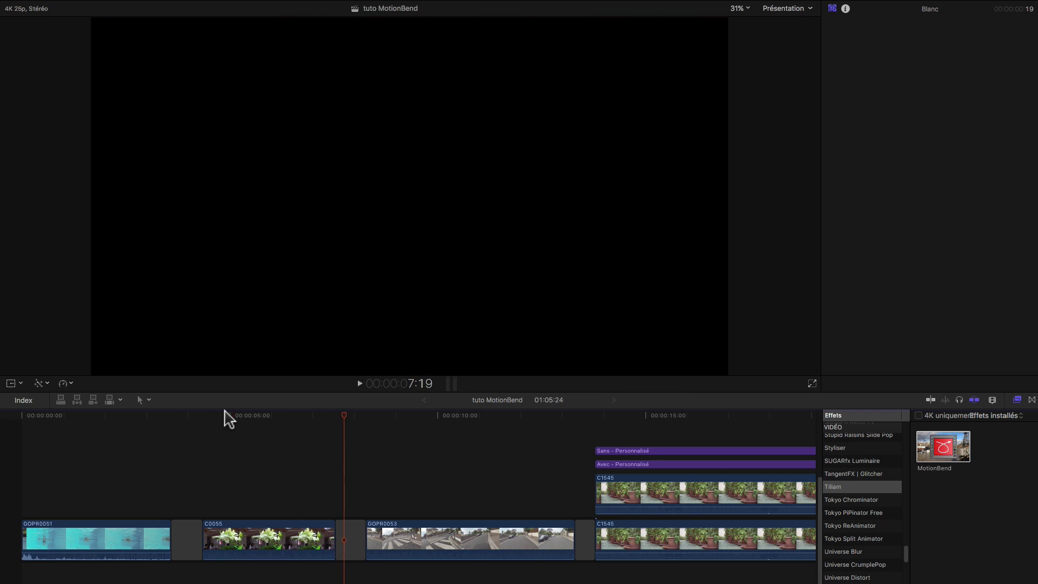
left_click_drag(213, 417, 206, 419)
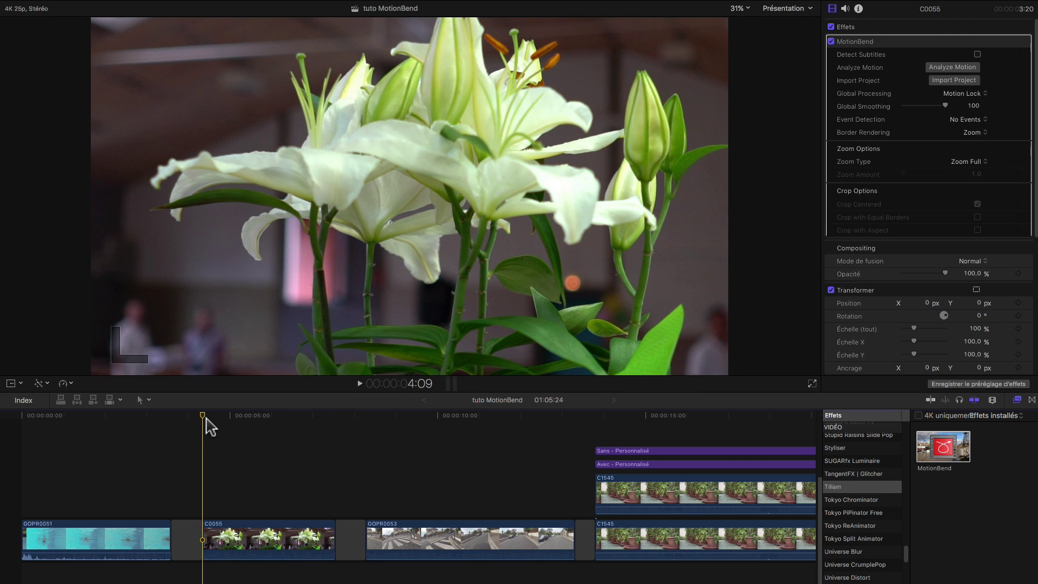
key("space")
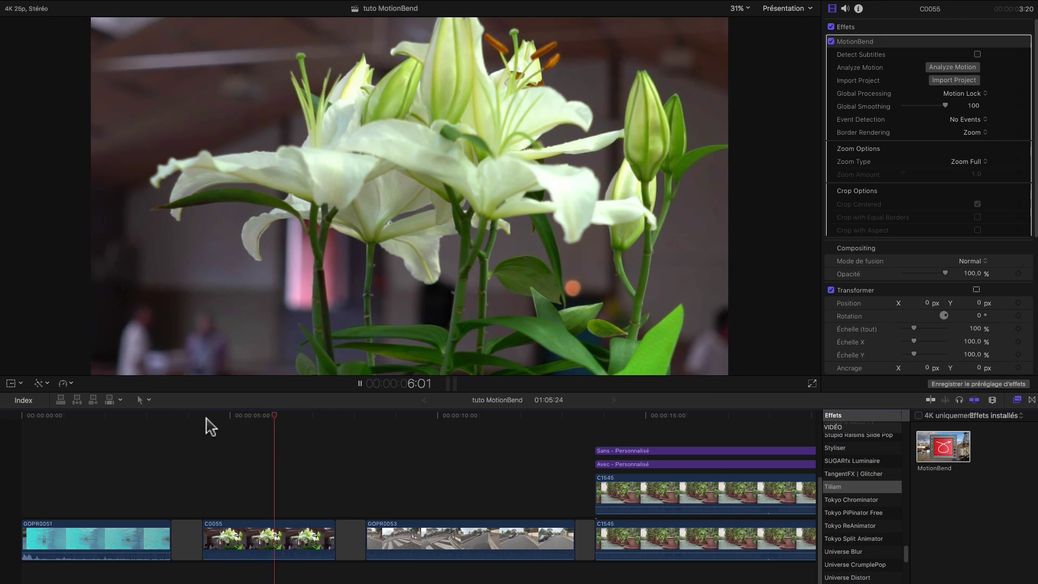
key("space")
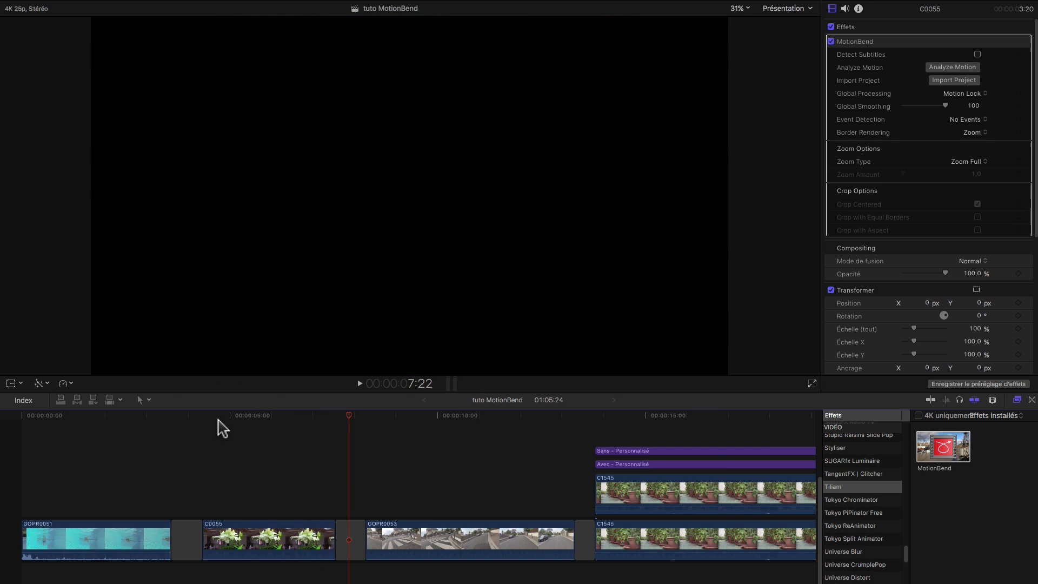
left_click(213, 423)
key("space")
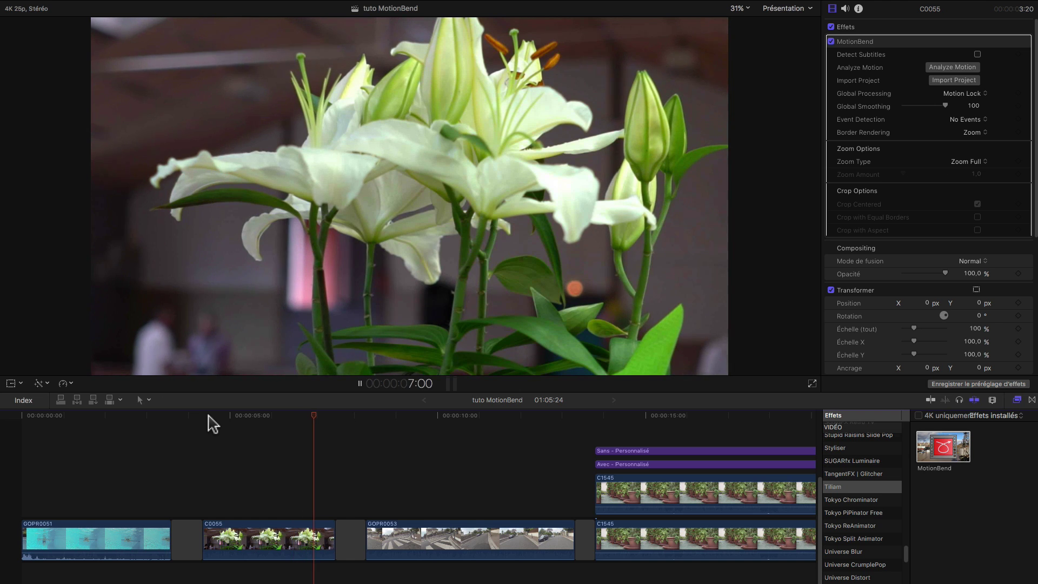
left_click(232, 422)
left_click_drag(232, 422, 203, 433)
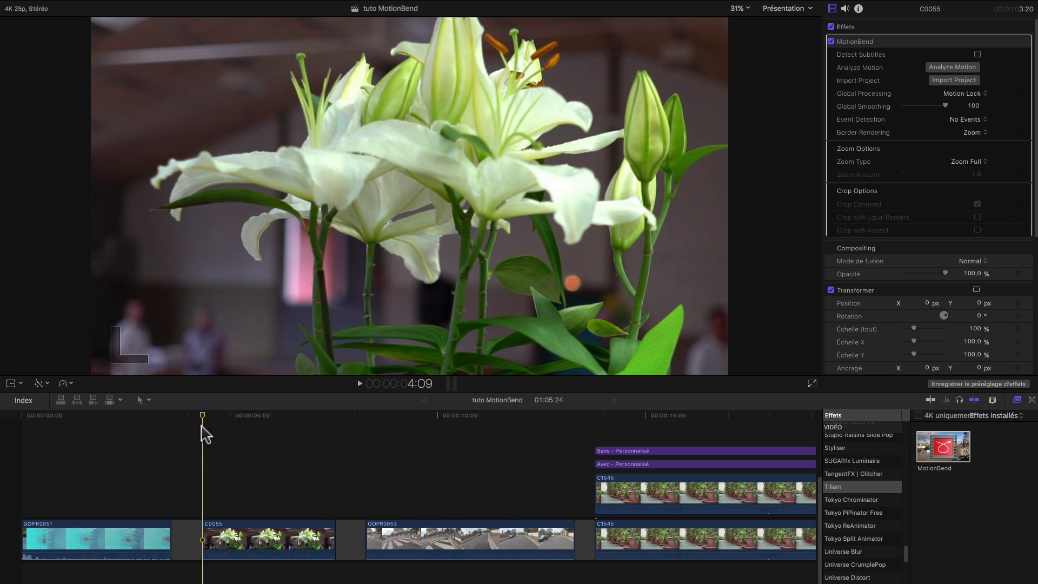
key("space")
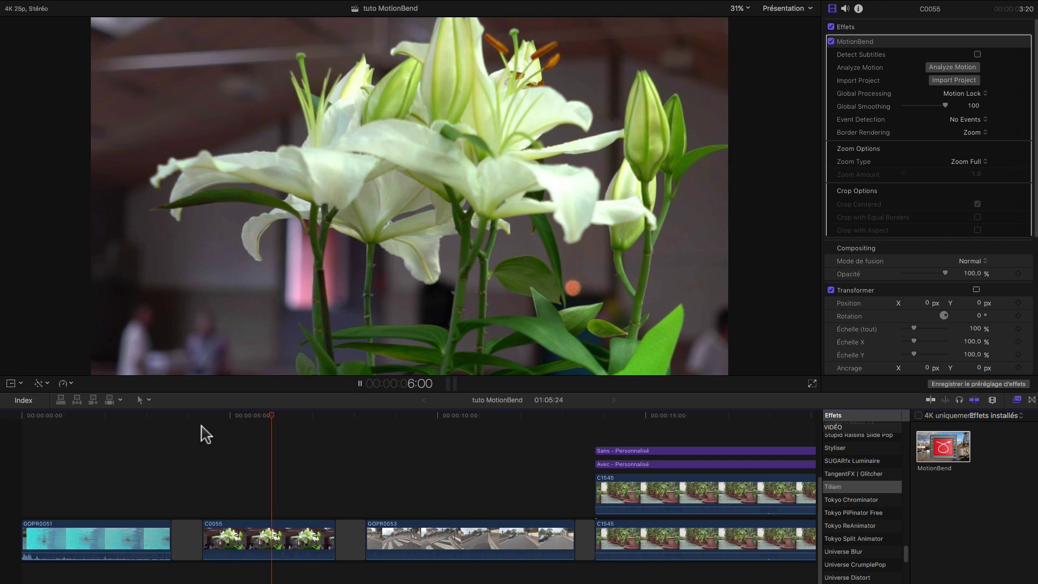
key("space")
Lower C0055's Global Smoothing to 33 and replay the clip from its start
left_click(269, 528)
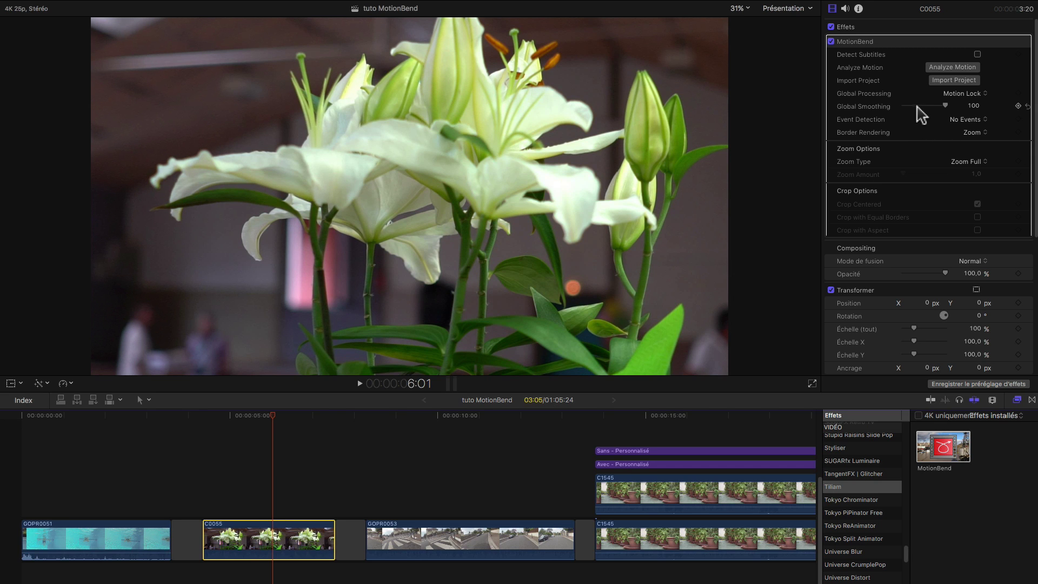
left_click(917, 106)
left_click(200, 415)
key("space")
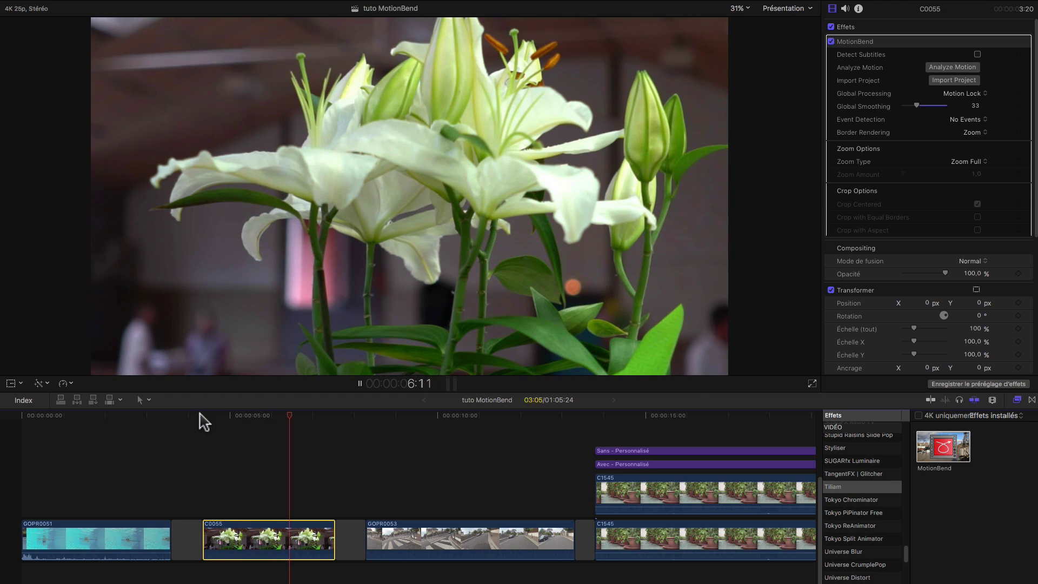
Stop the C0055 playback and play the unstabilized GOPR0053 clip from its start several times to examine its shake
key("space")
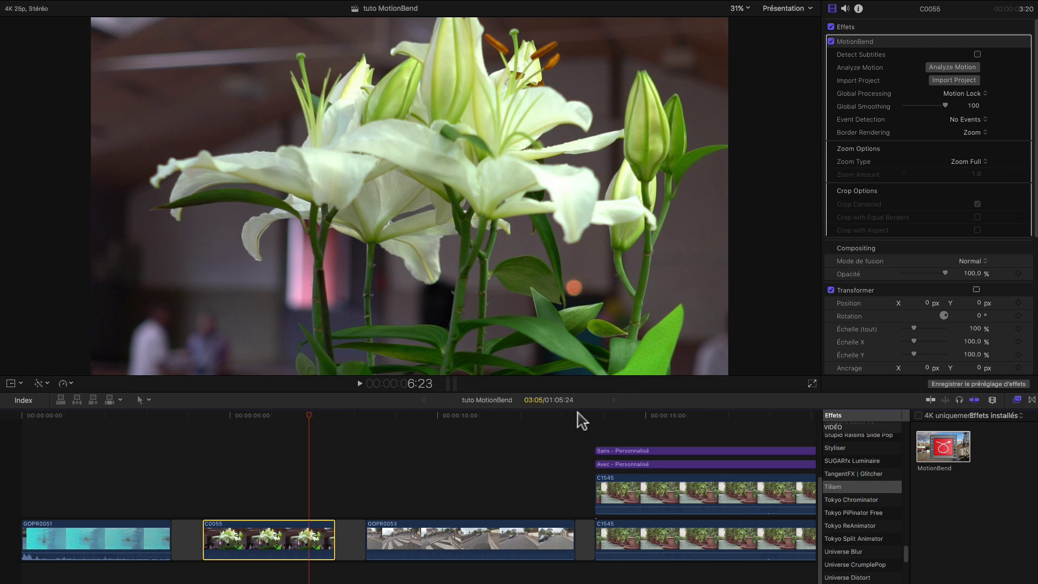
left_click(365, 415)
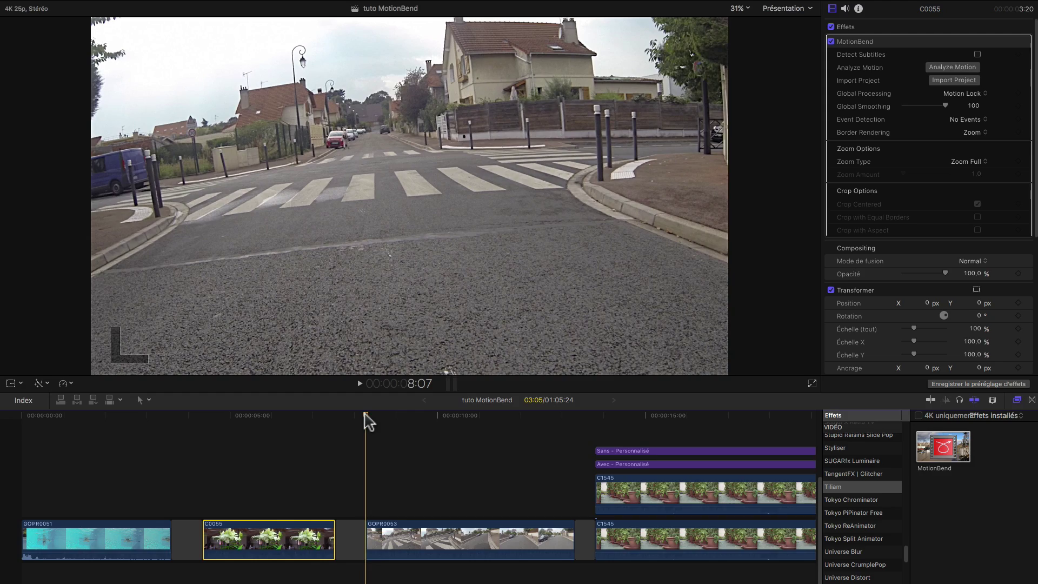
key("space")
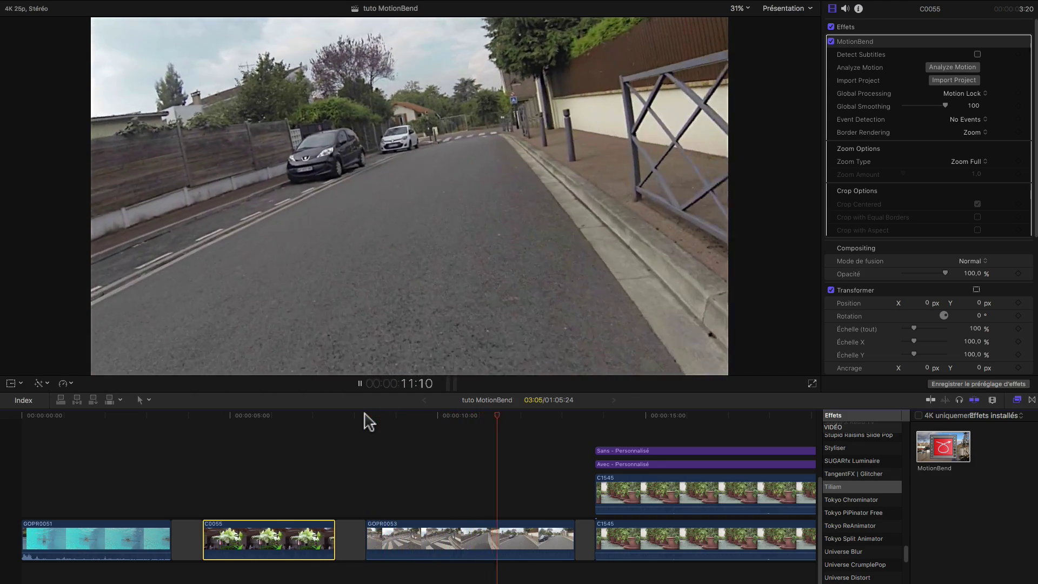
left_click(361, 417)
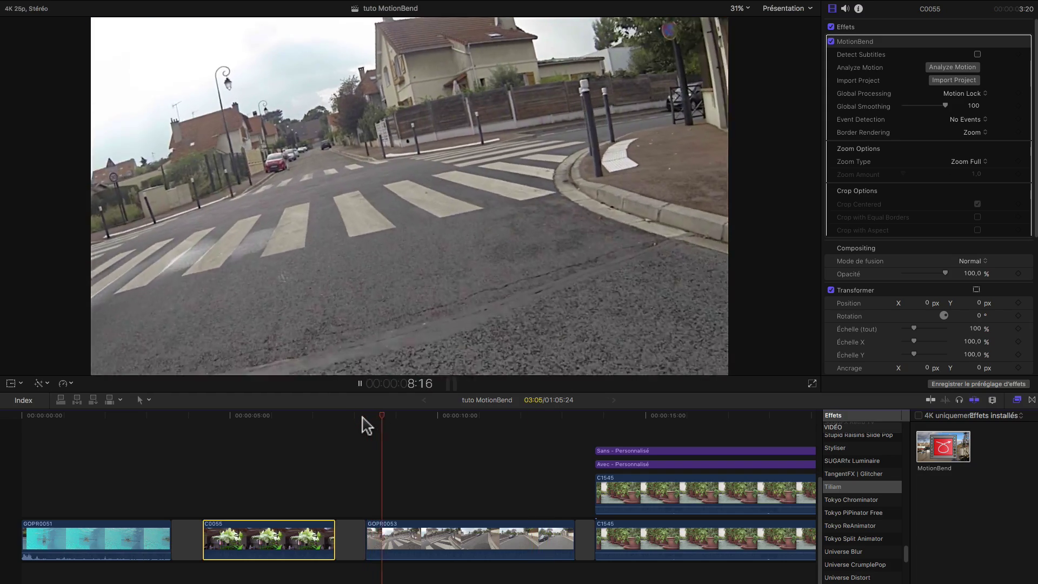
left_click(362, 418)
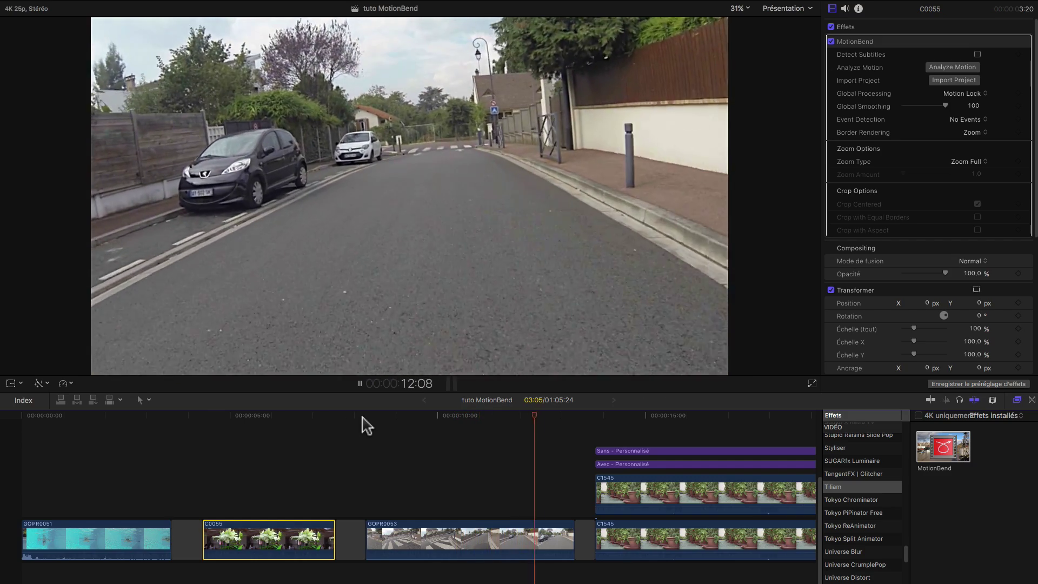
left_click(362, 417)
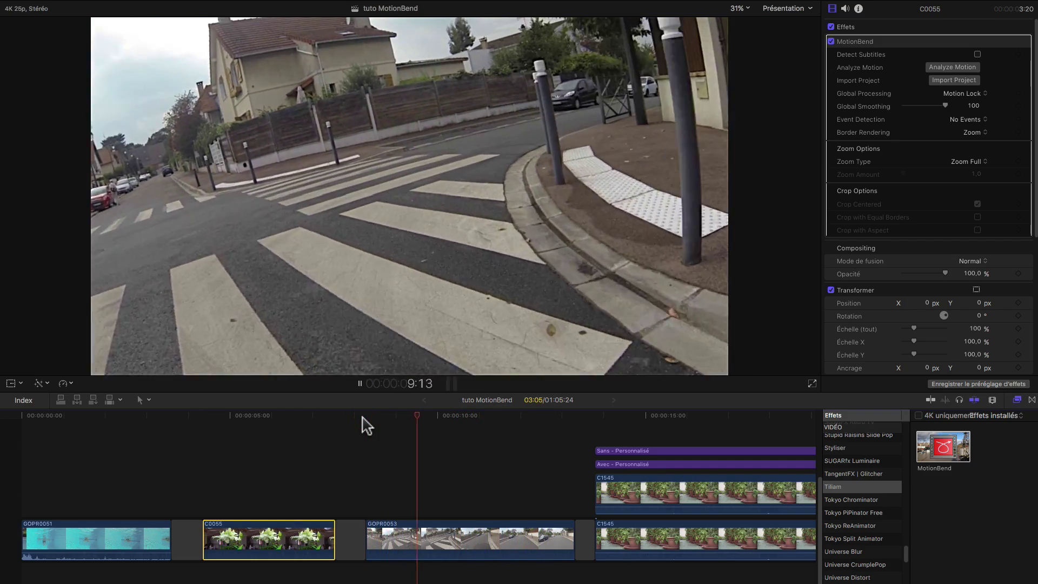
key("space")
Apply the MotionBend effect to the GOPR0053 clip and run the motion analysis
left_click_drag(963, 454, 471, 546)
left_click(470, 427)
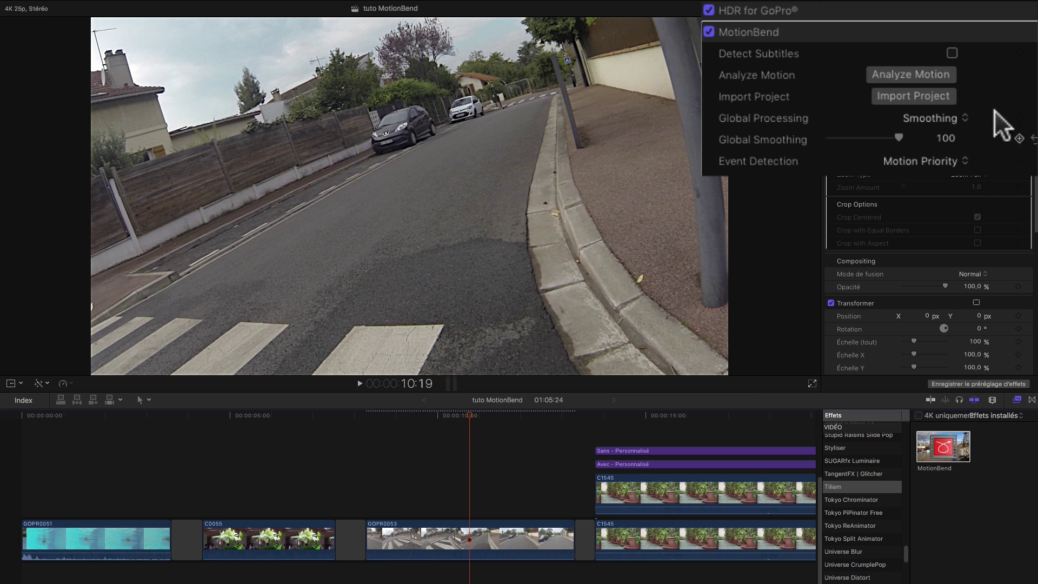
left_click(911, 76)
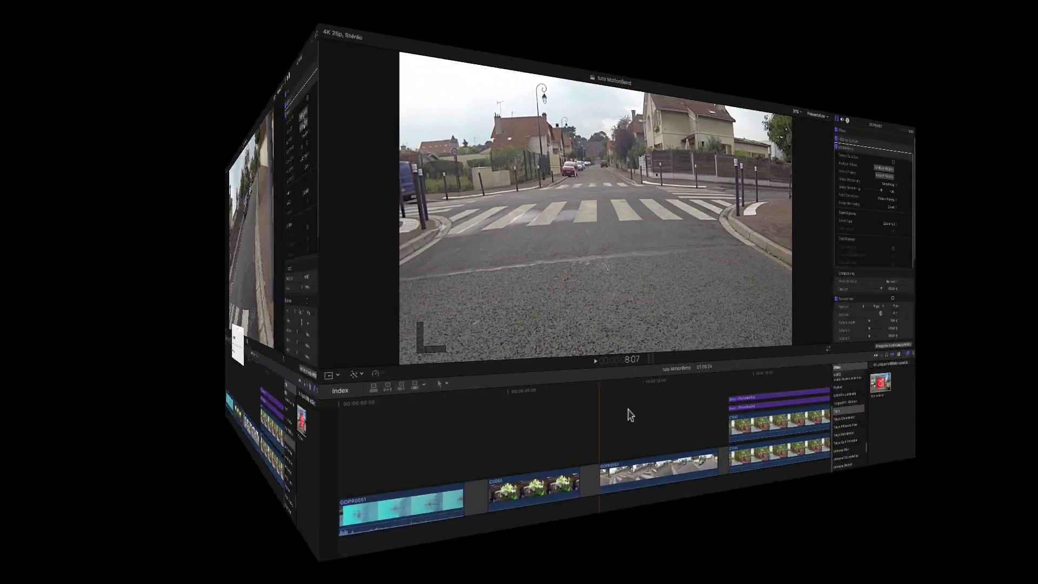
Compare GOPR0053 playback from its start with MotionBend enabled, disabled and enabled again
key("space")
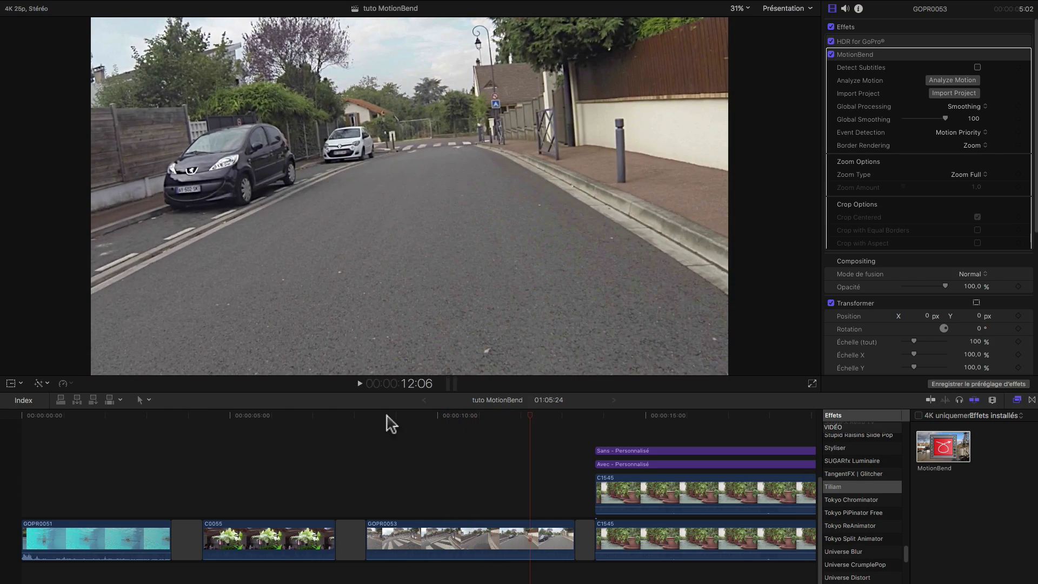
left_click_drag(385, 420, 366, 421)
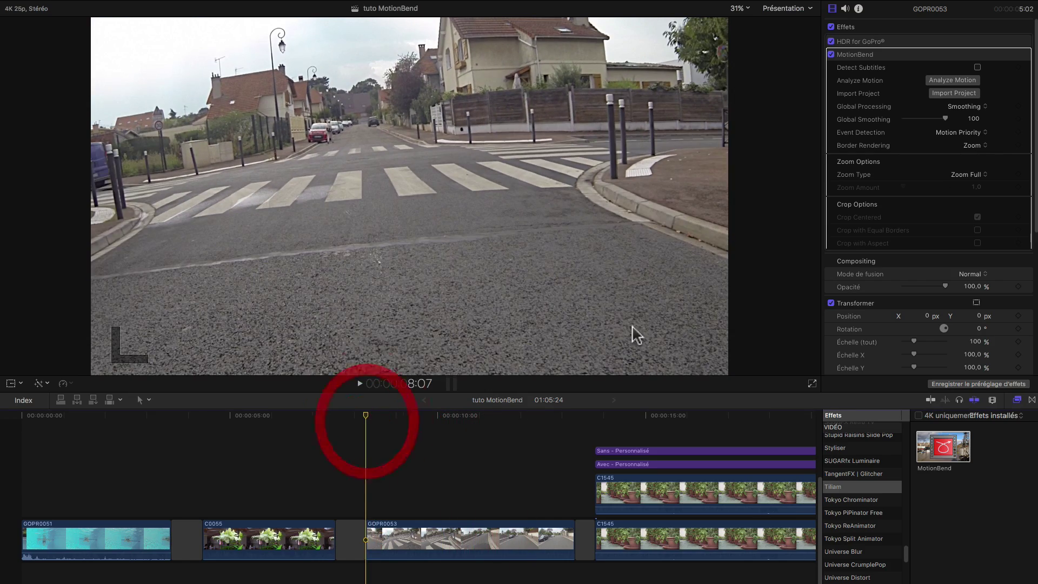
left_click(831, 54)
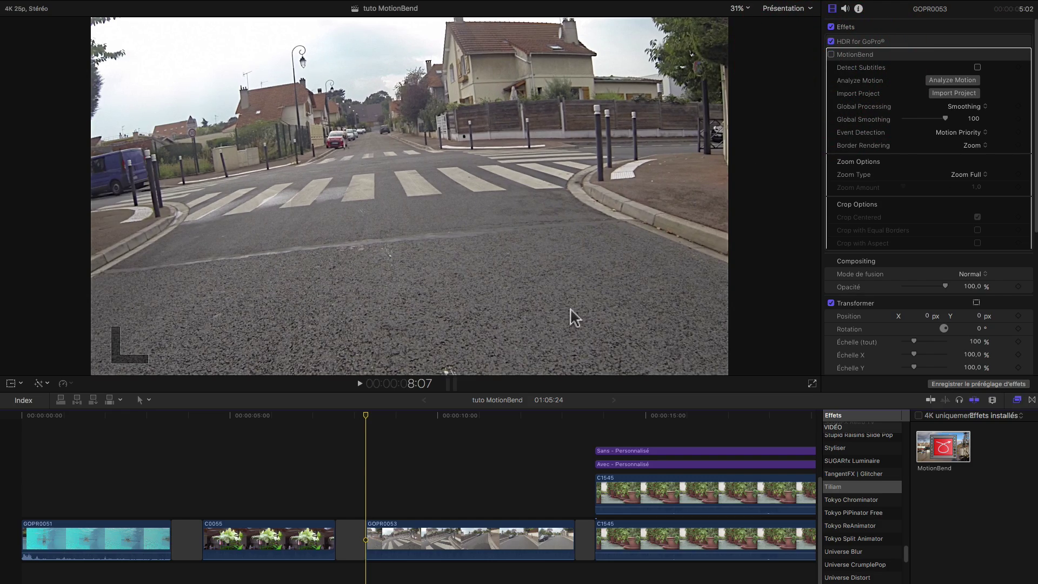
key("space")
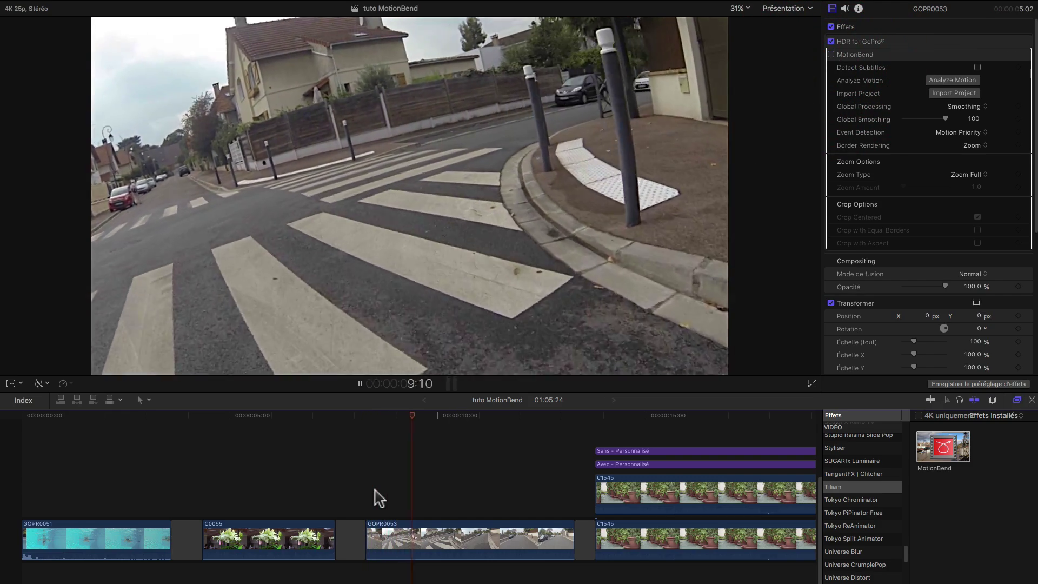
key("space")
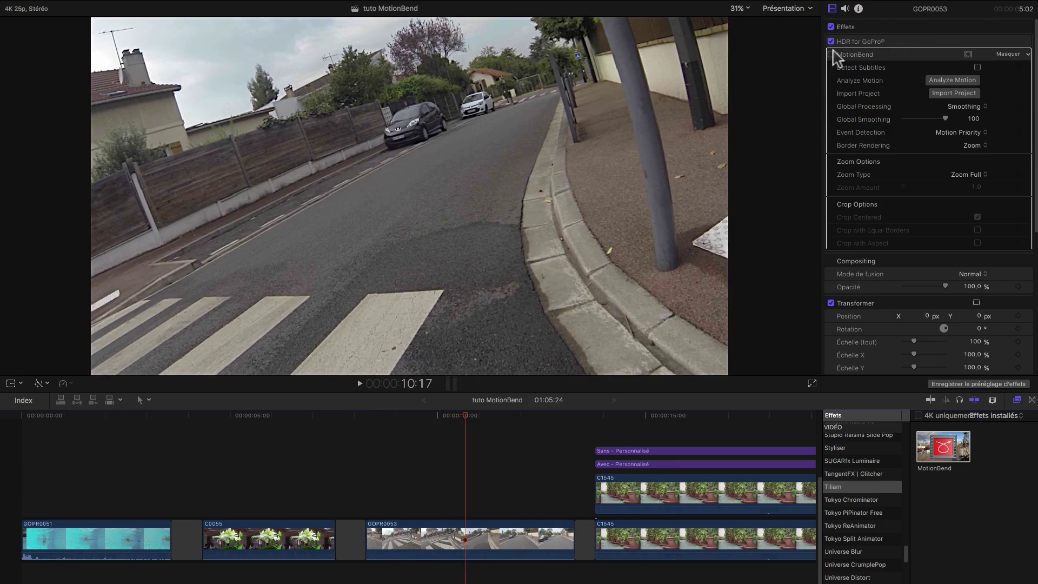
left_click(831, 54)
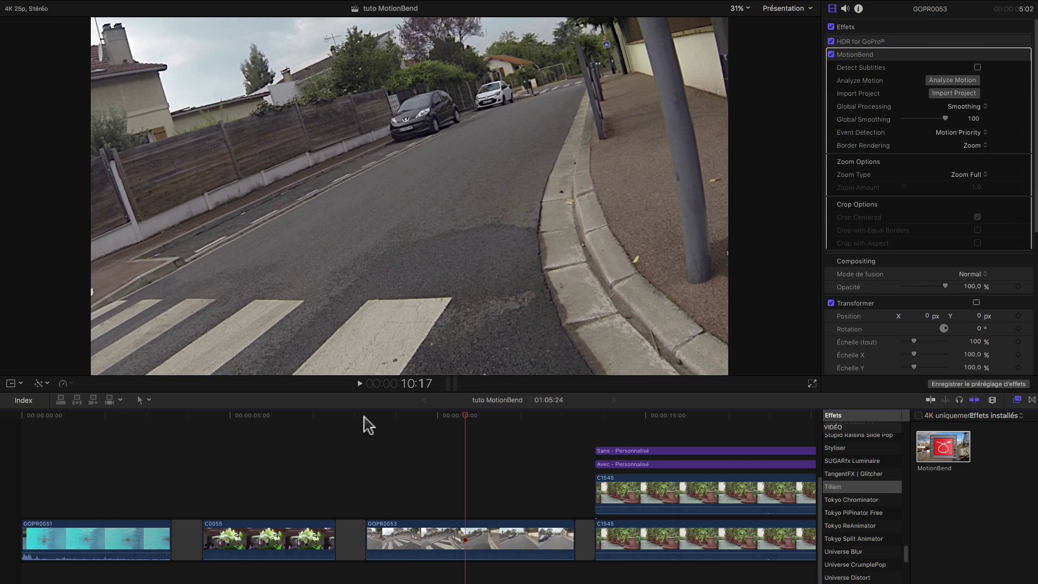
left_click(364, 417)
key("space")
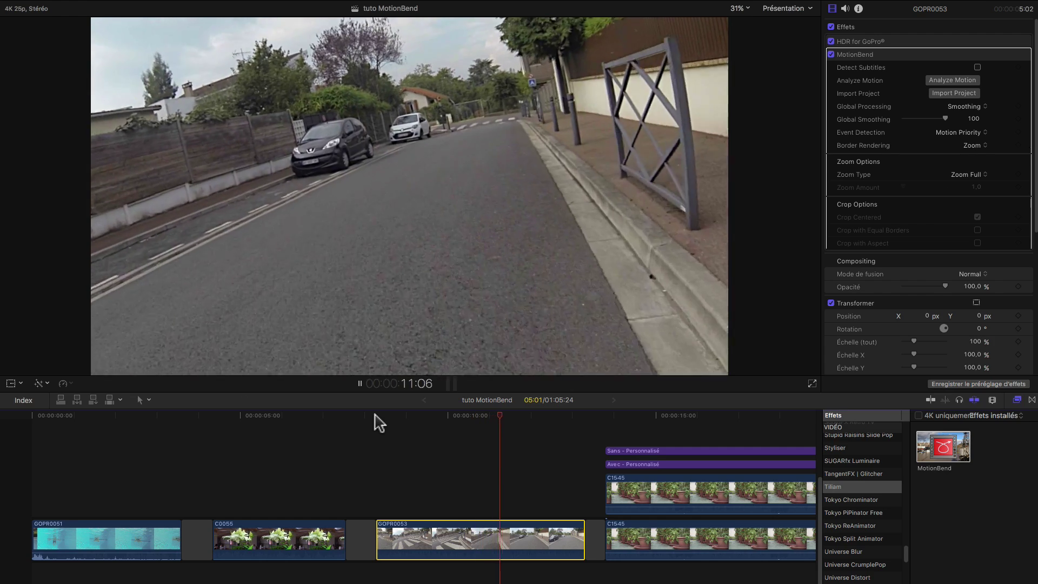
key("space")
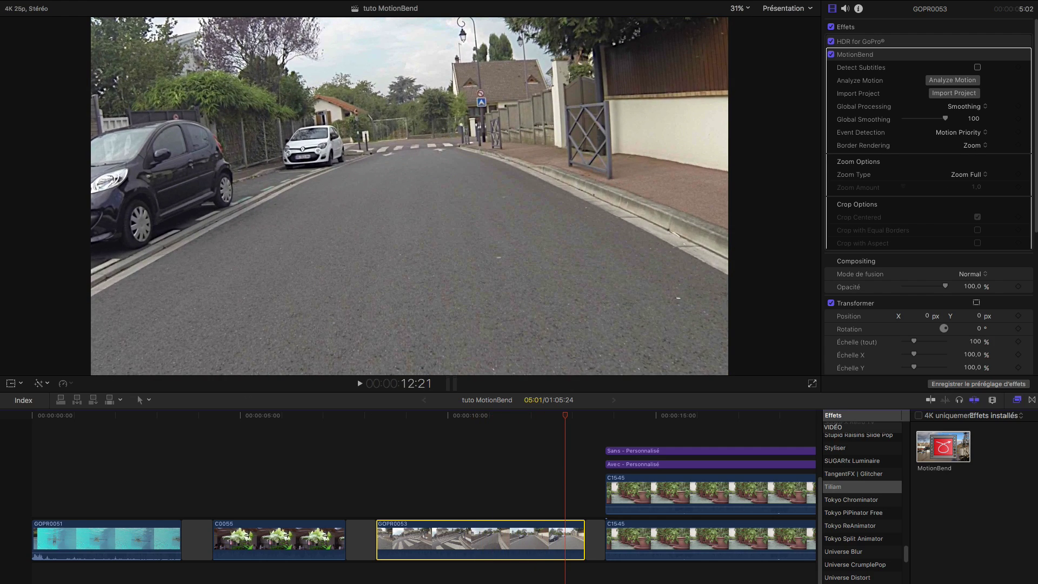
Play the side-by-side Sans/Avec comparison of the C1545 clip to examine the stabilization
scroll(378, 498, "right", 15)
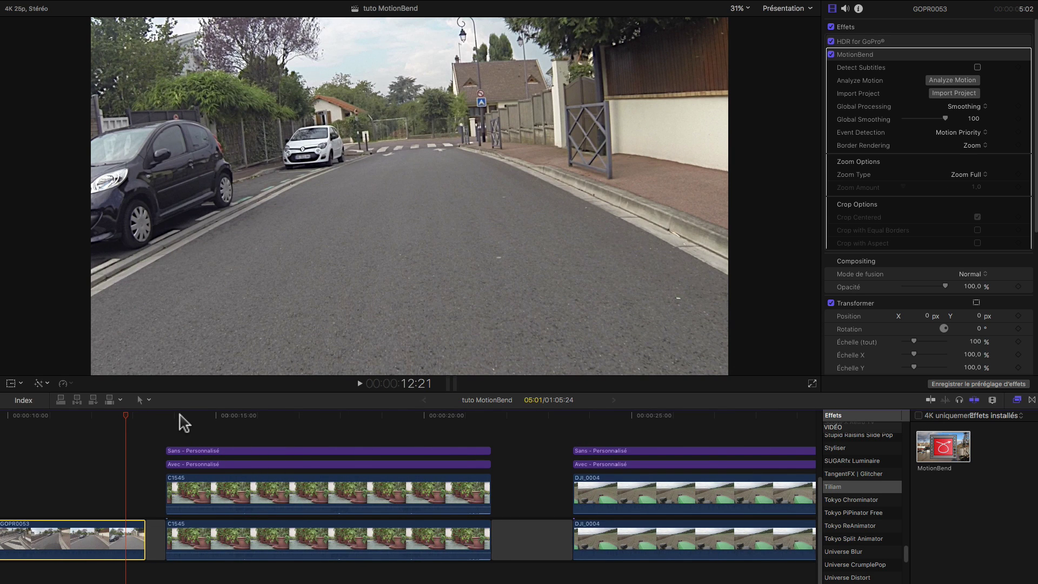
left_click_drag(181, 420, 172, 447)
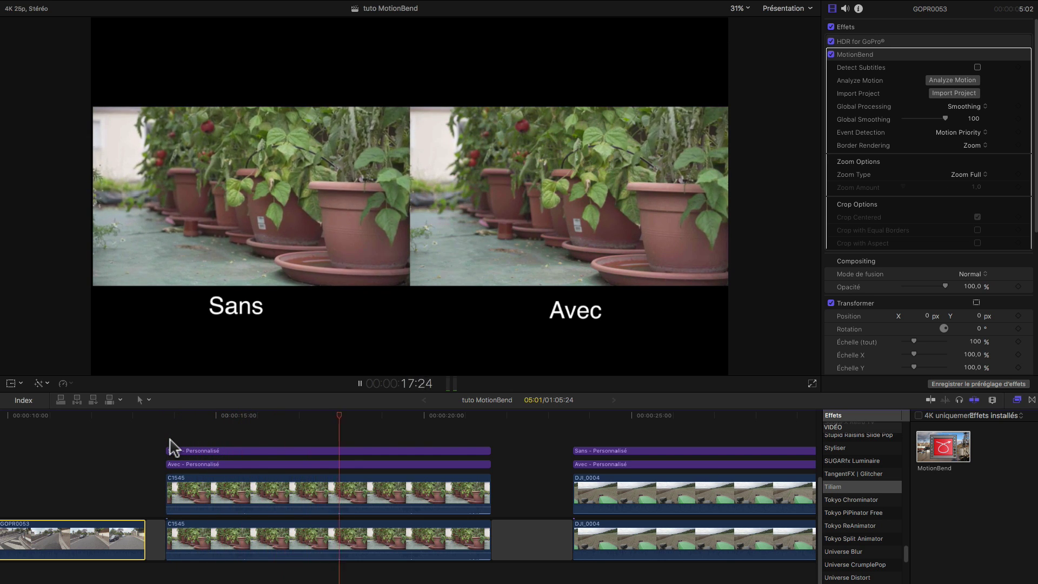
key("space")
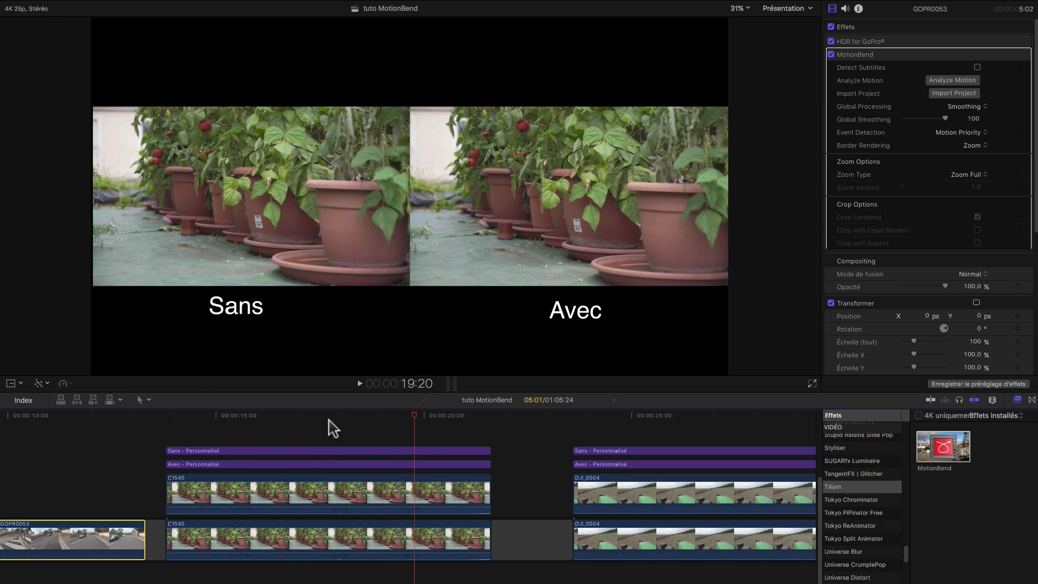
left_click_drag(332, 419, 469, 453)
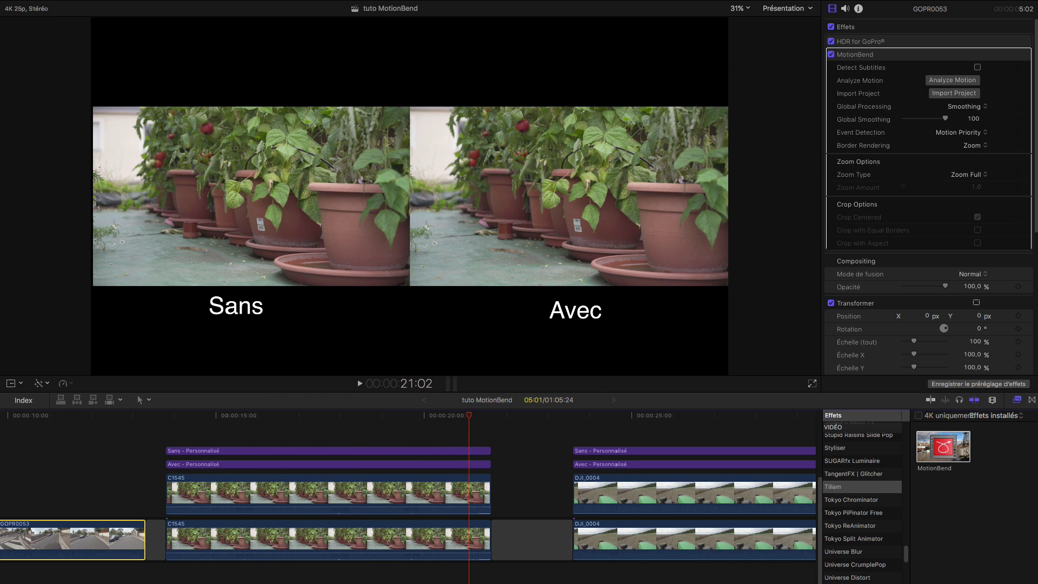
Play the Sans/Avec comparisons of the DJI_0004, DJI_0003 and DJI_0001 clips, continuing into the C1465 clip
scroll(409, 497, "right", 10)
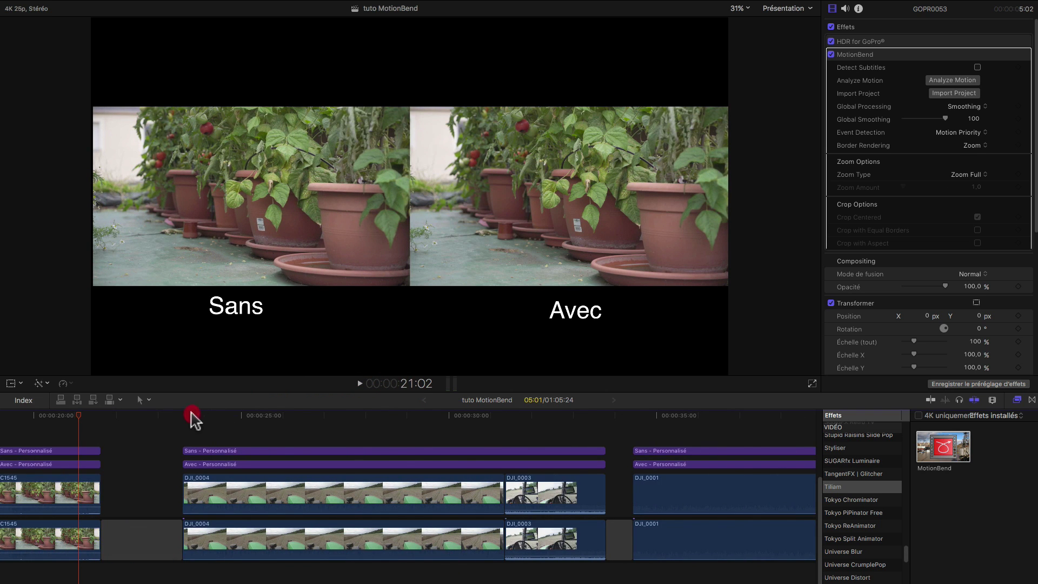
mouse_move(193, 419)
left_mouse_down()
mouse_move(510, 454)
mouse_move(375, 440)
mouse_move(186, 459)
mouse_move(299, 440)
mouse_move(453, 446)
mouse_move(234, 439)
mouse_move(475, 434)
mouse_move(287, 426)
mouse_move(226, 433)
mouse_move(431, 434)
mouse_move(193, 439)
left_mouse_up()
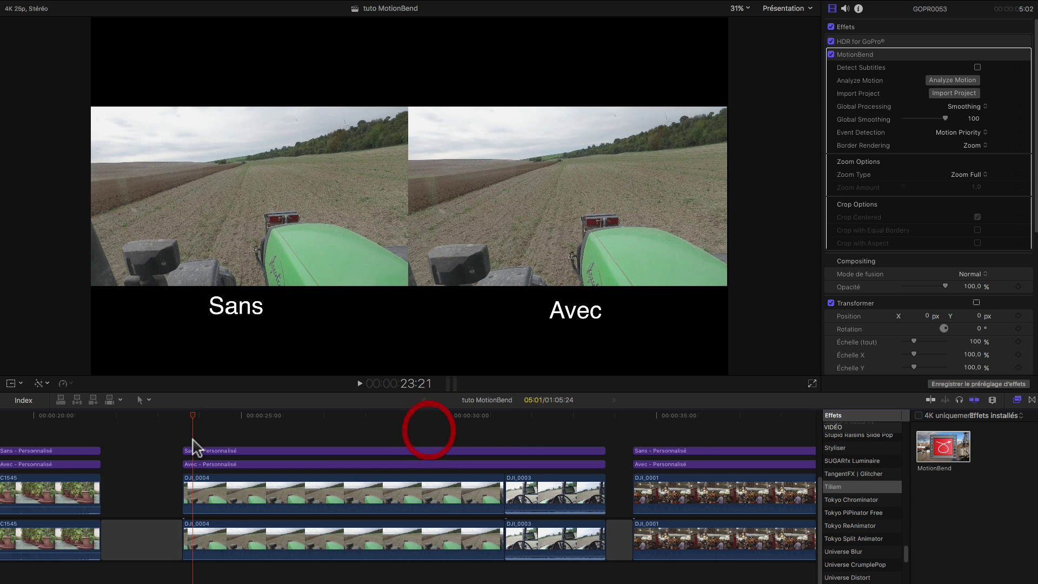
key("space")
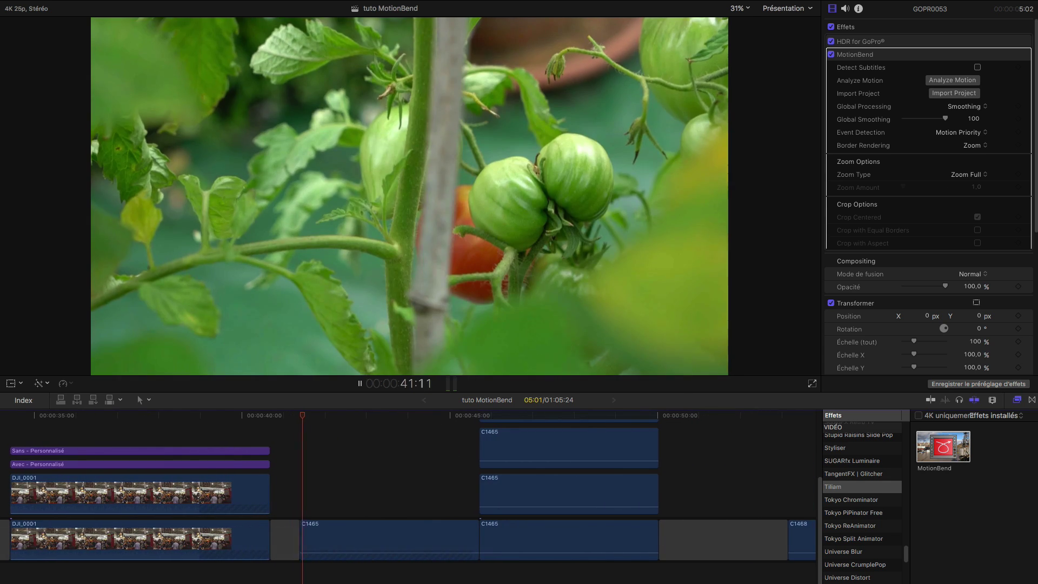
key("space")
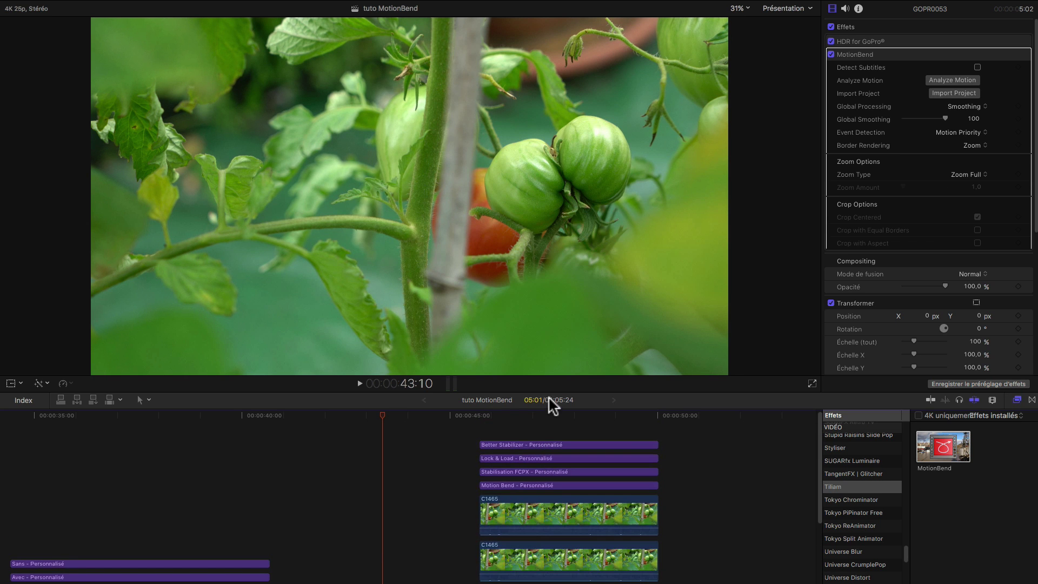
Preview the four-way C1465 stabilizer comparison, and play through from the start of the full-frame C1465 clip before it
left_click(553, 414)
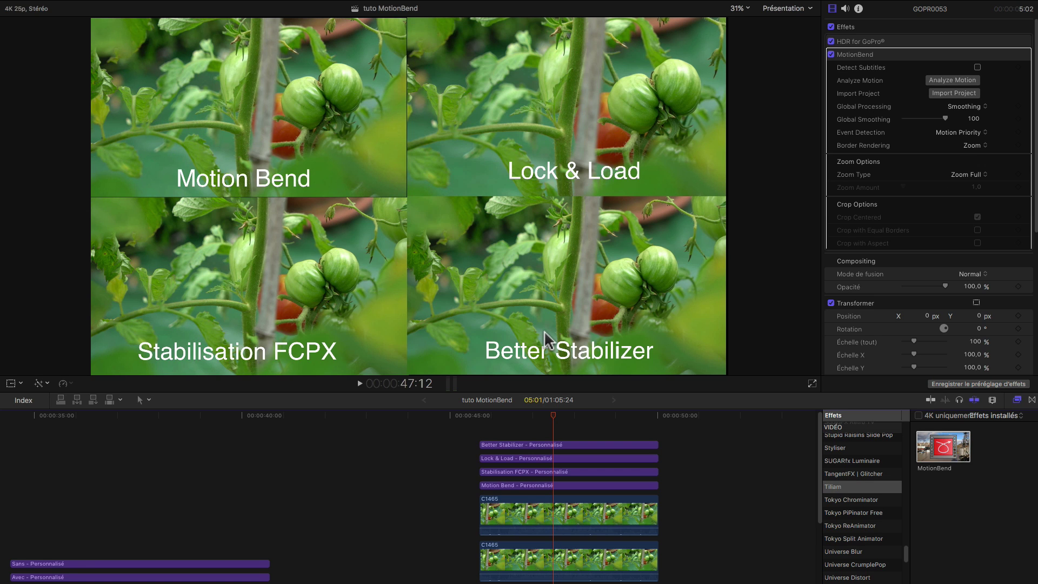
scroll(398, 579, "down", 4)
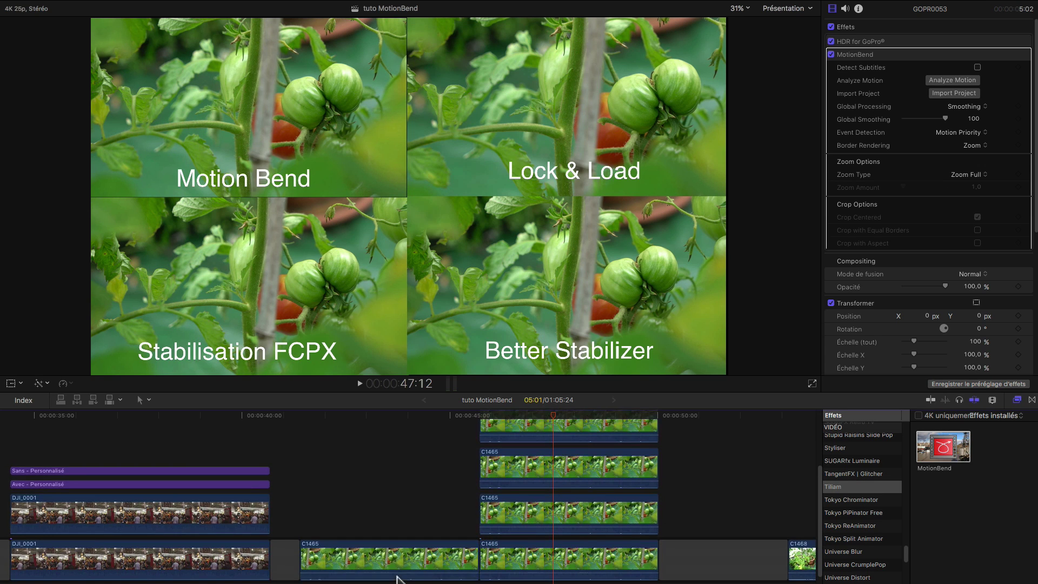
left_click(299, 419)
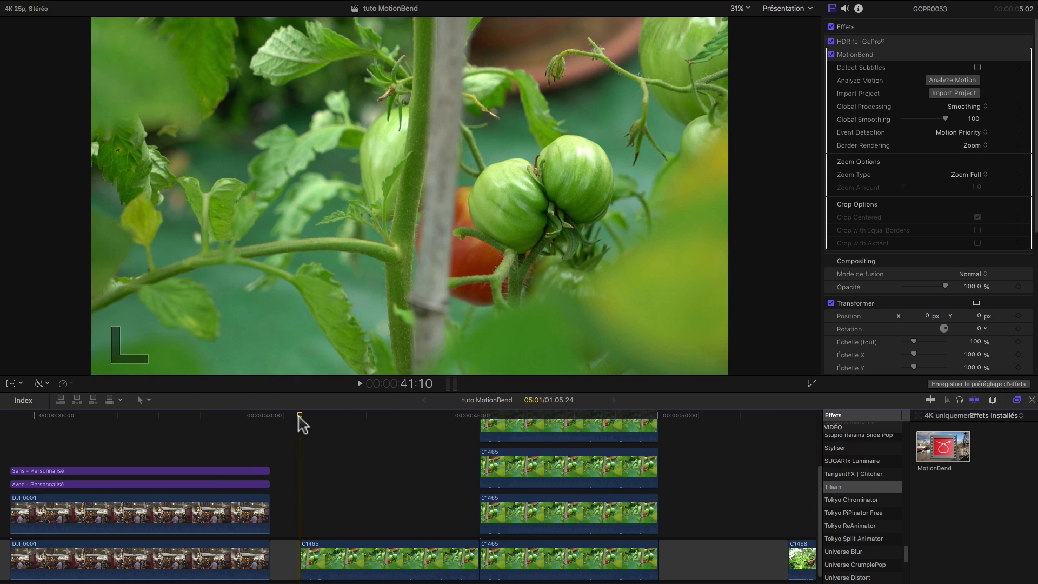
key("space")
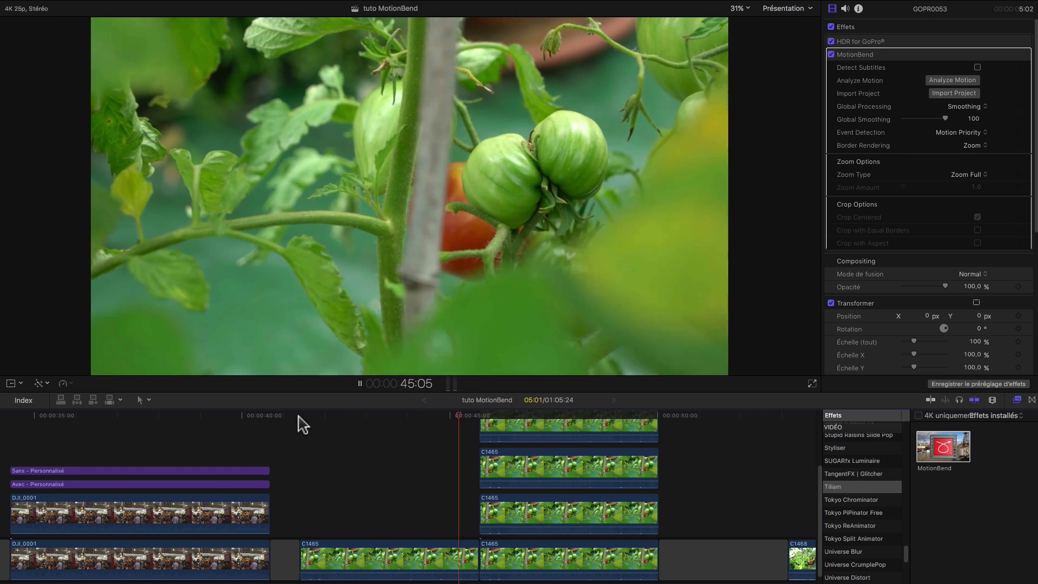
scroll(475, 533, "up", 3)
scroll(501, 527, "down", 1)
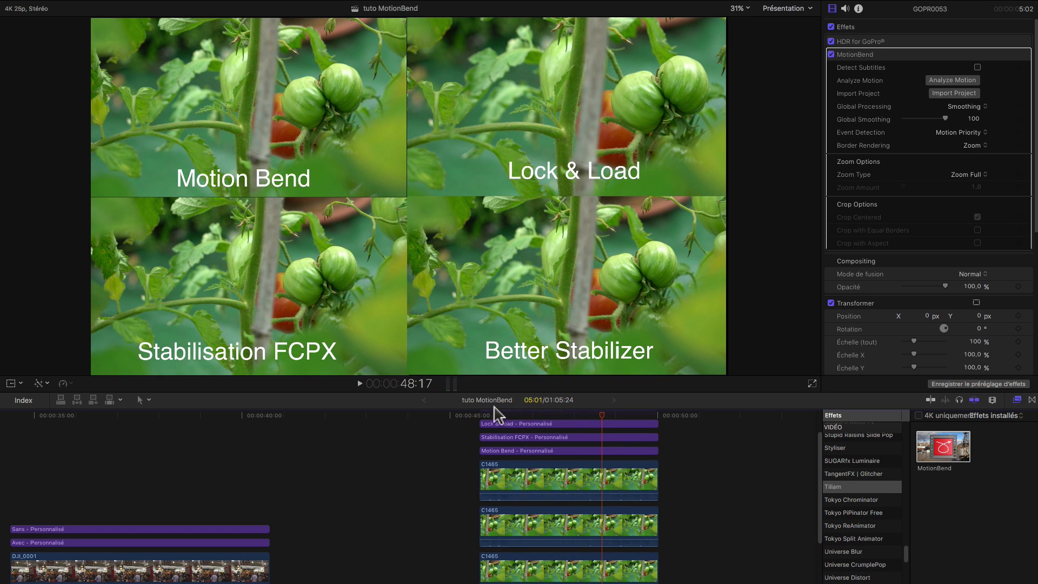
Replay the C1465 comparison from its start repeatedly to examine Motion Bend, Lock & Load, Stabilisation FCPX and Better Stabilizer
left_click(482, 417)
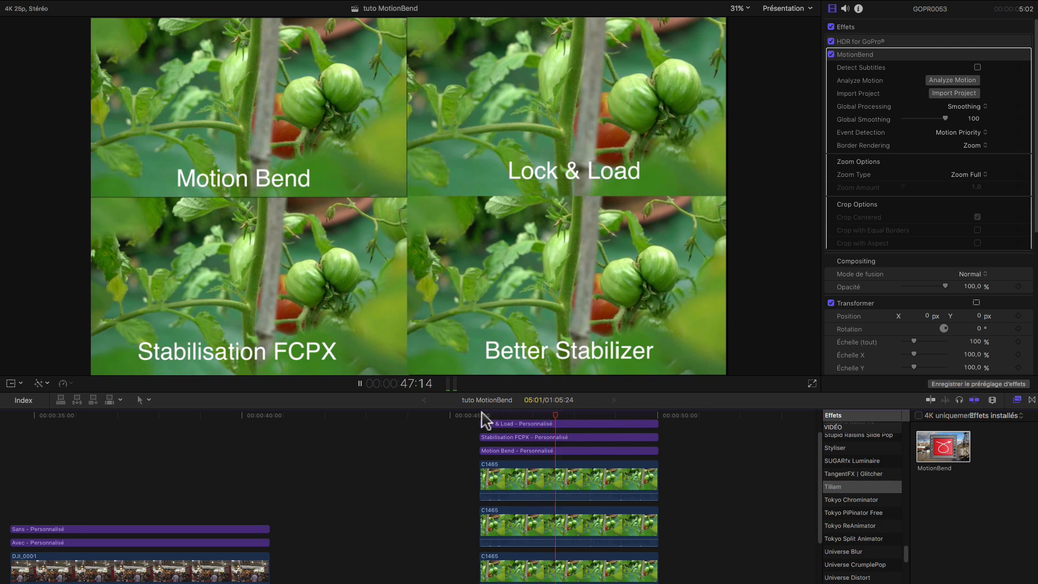
left_click(483, 417)
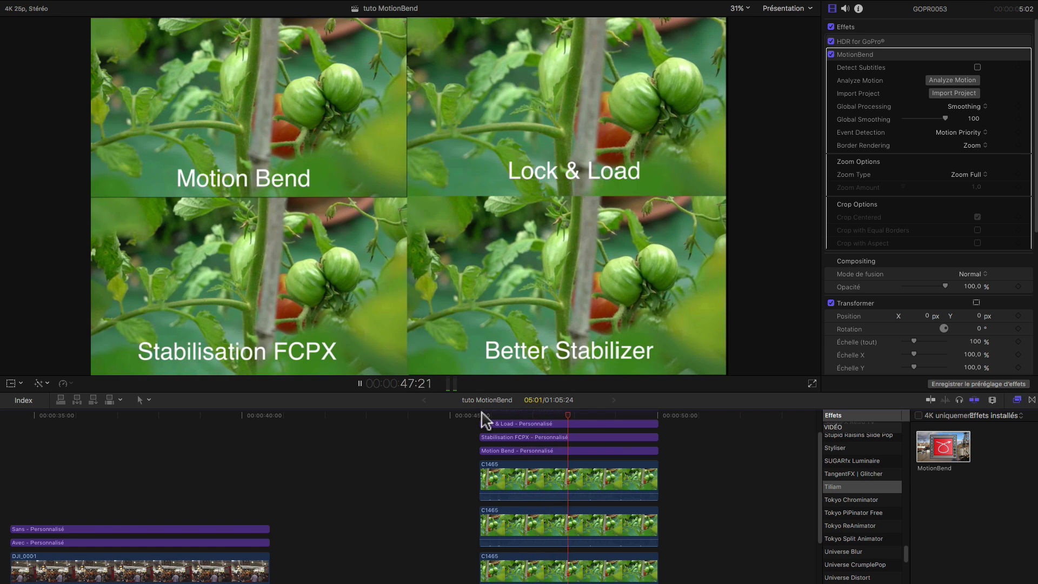
left_click(483, 417)
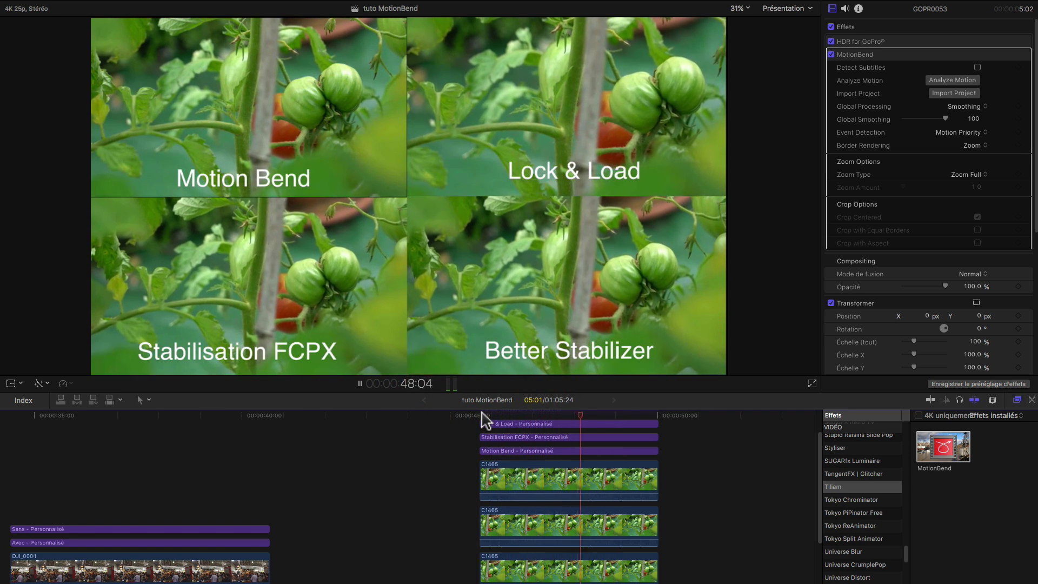
left_click(483, 416)
left_click(484, 417)
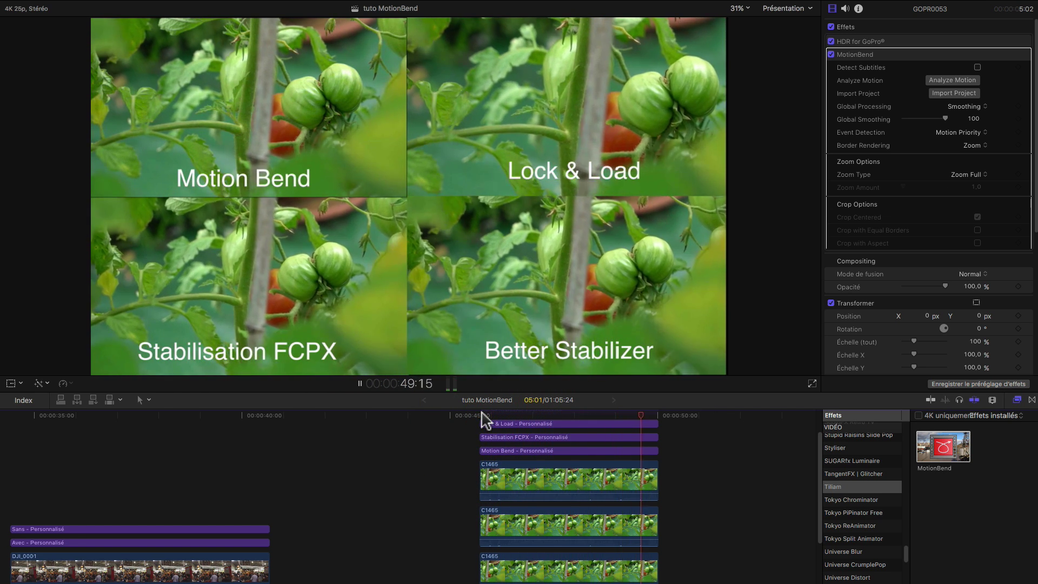
left_click(484, 418)
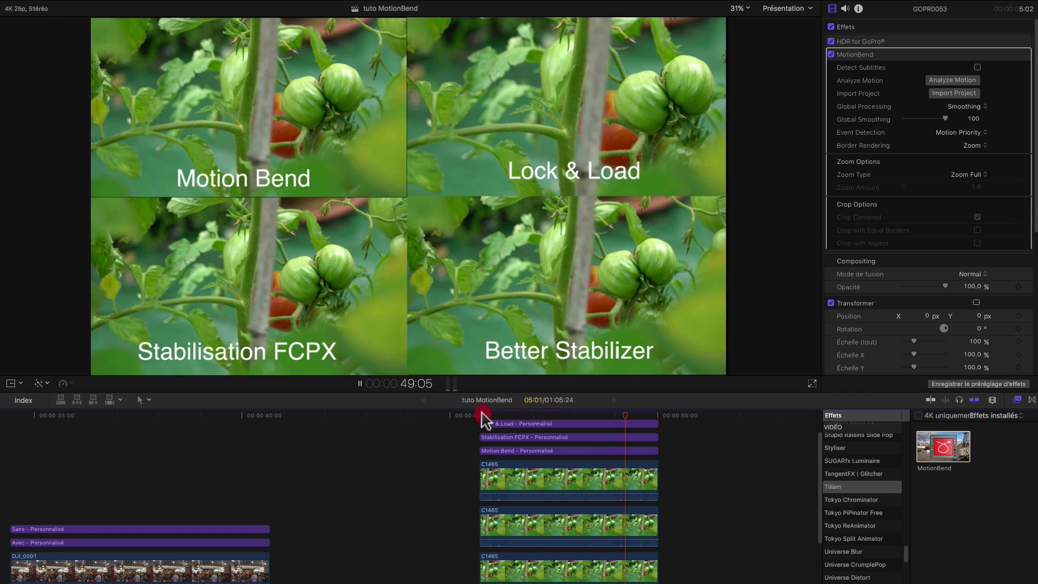
left_click(484, 418)
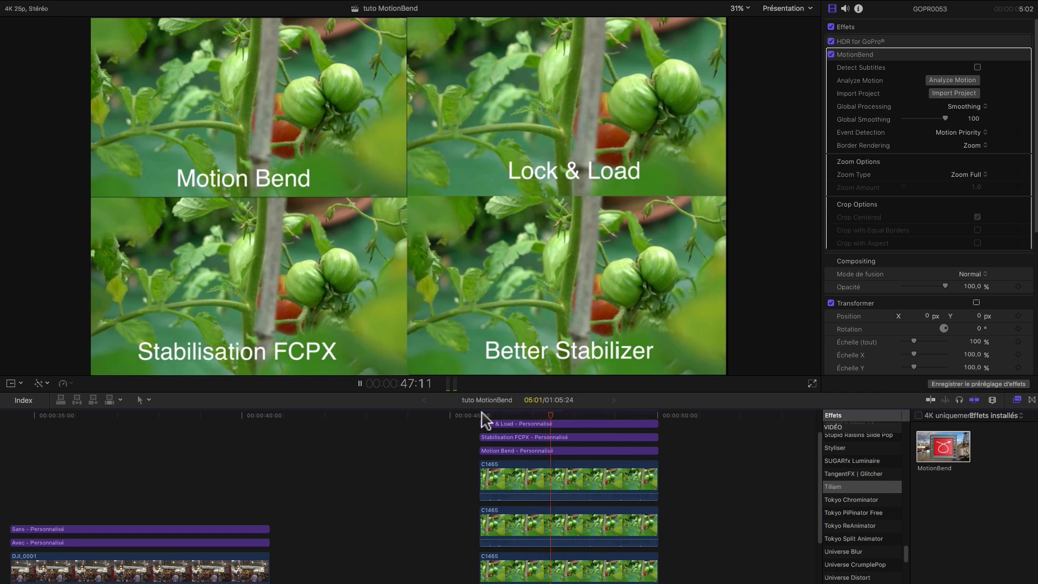
Replay the four-way C1465 comparison from its start three more times to judge how steady each stabilizer's quadrant is
left_click(483, 417)
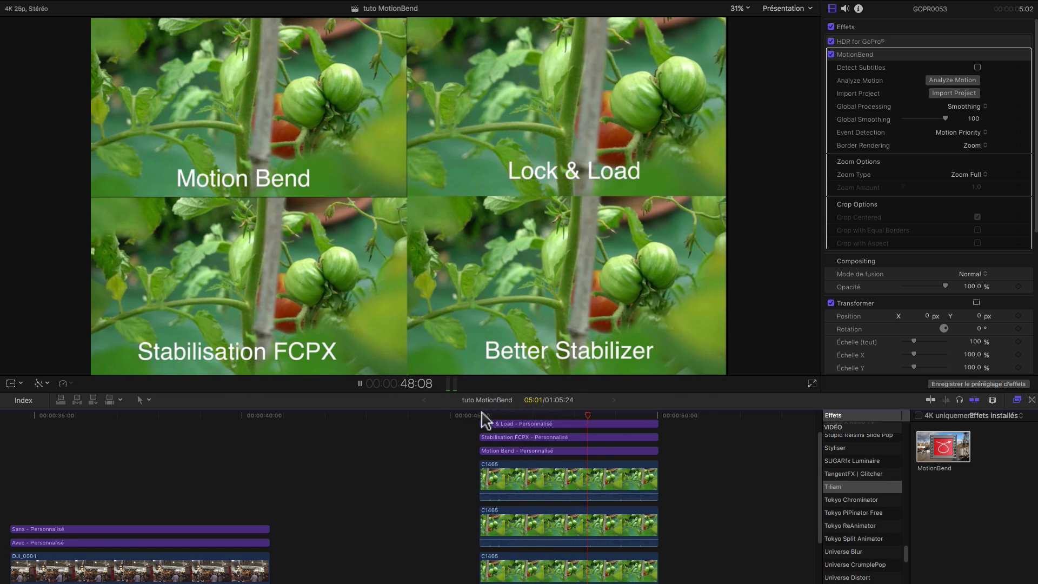
left_click(484, 418)
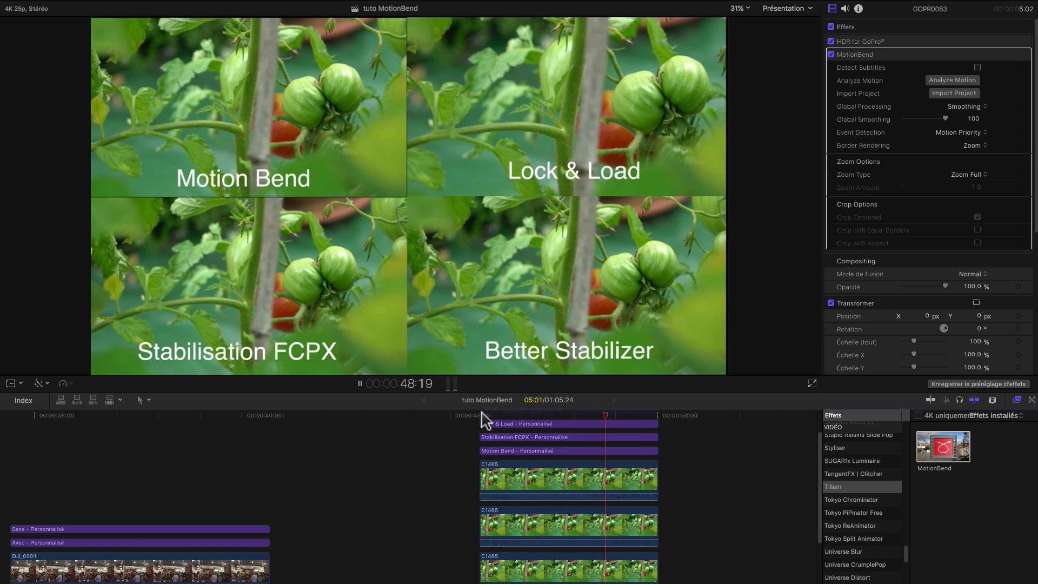
left_click(483, 418)
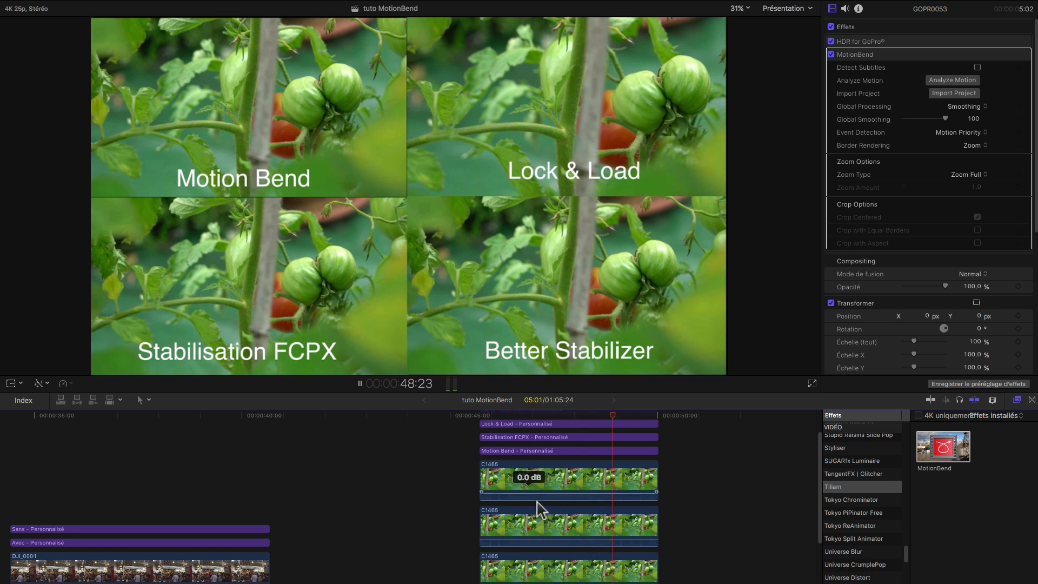
Replay the four-way C1468 comparison repeatedly to examine Motion Bend, Lock & Load, Stabilisation FCPX and Better Stabilizer, and stop playback after the clip's end
scroll(302, 530, "down", 3)
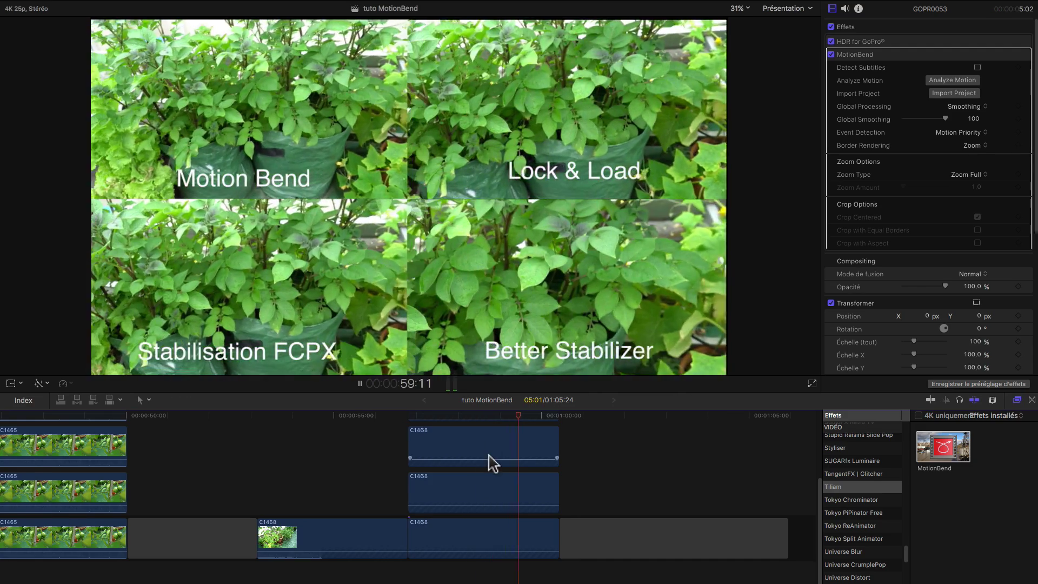
scroll(490, 463, "up", 3)
left_click(411, 415)
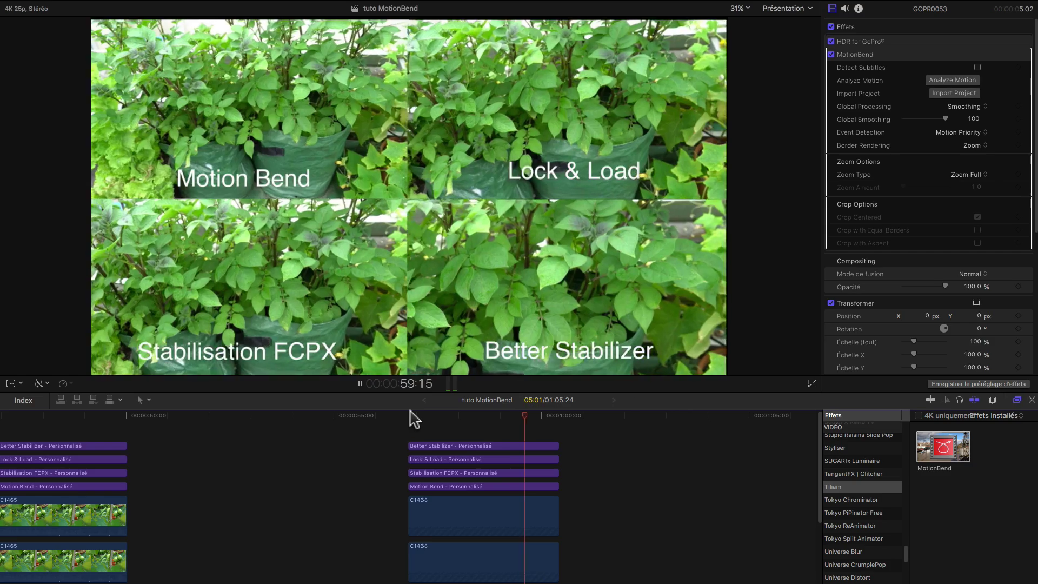
left_click(411, 417)
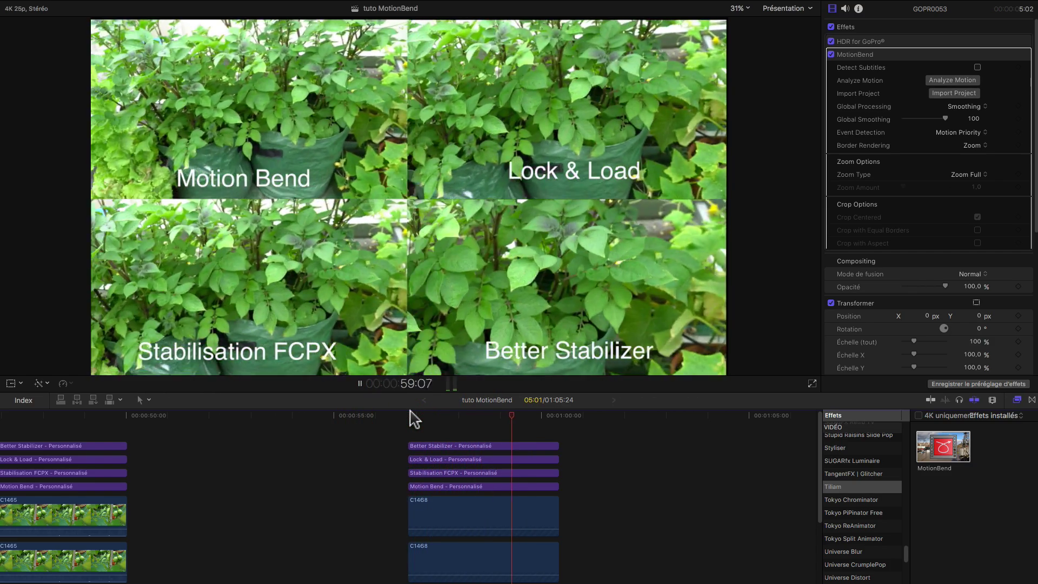
left_click(411, 416)
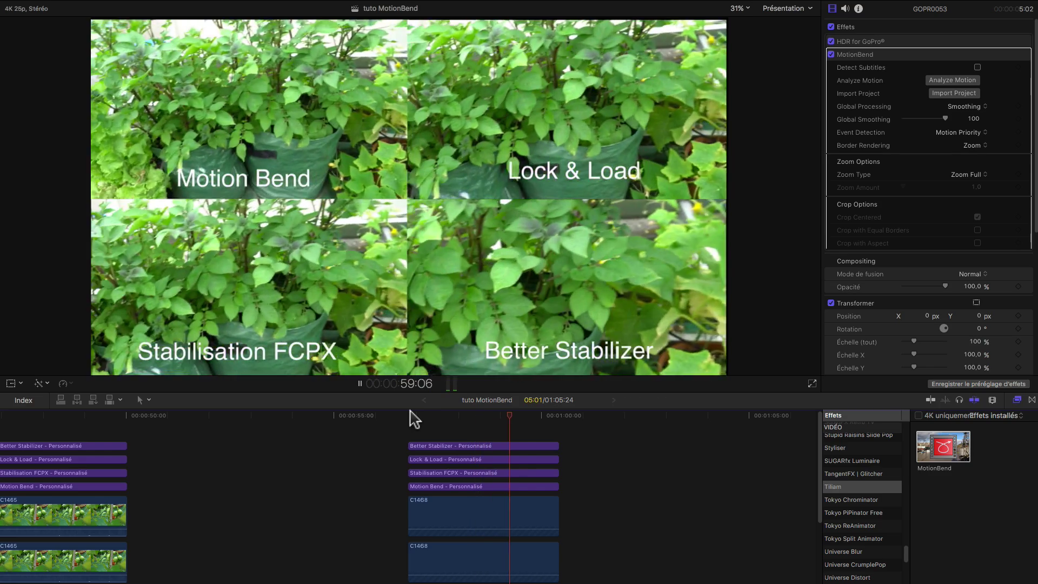
left_click(411, 417)
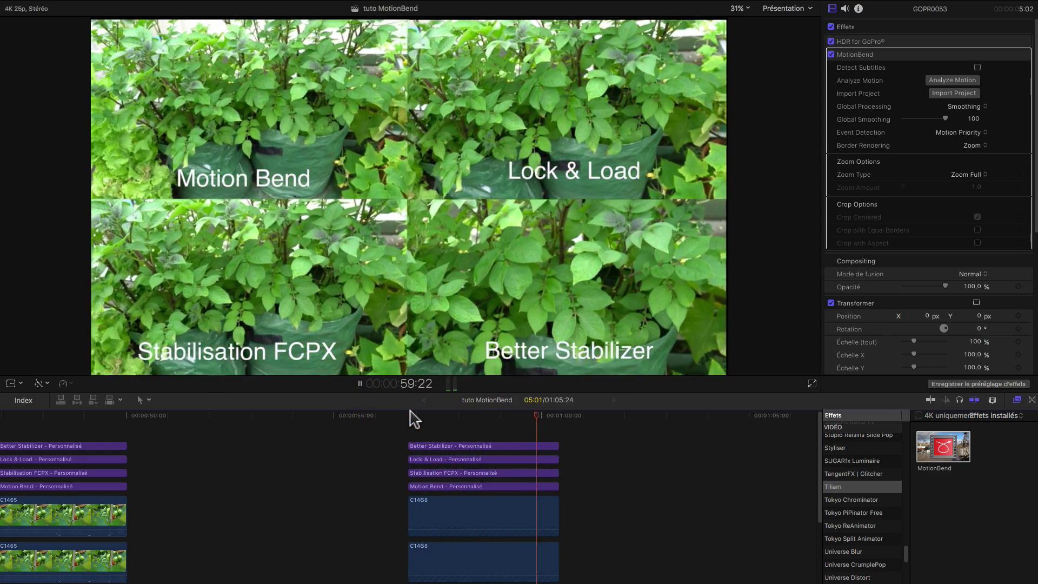
left_click(411, 416)
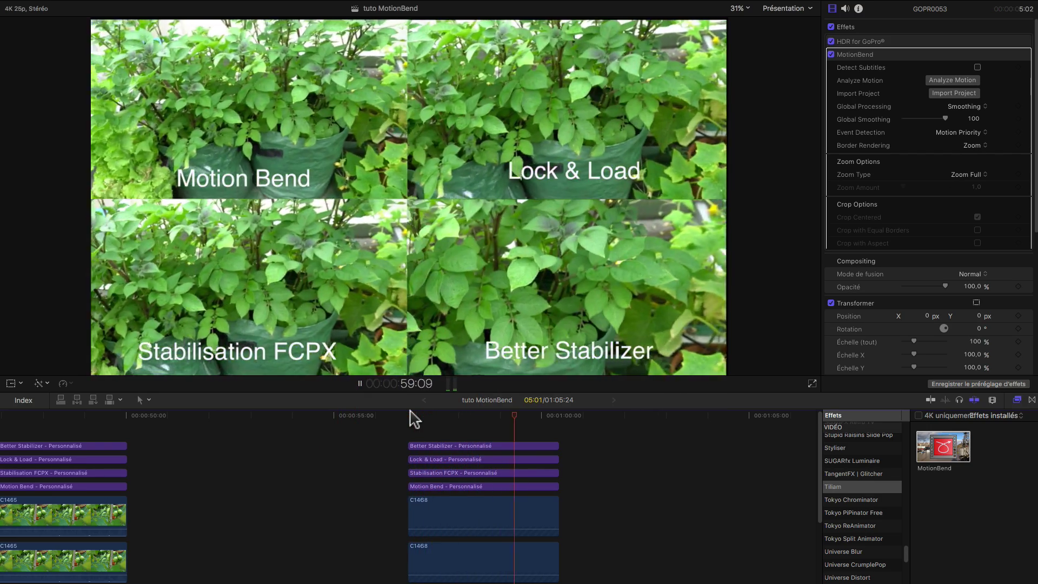
left_click(411, 417)
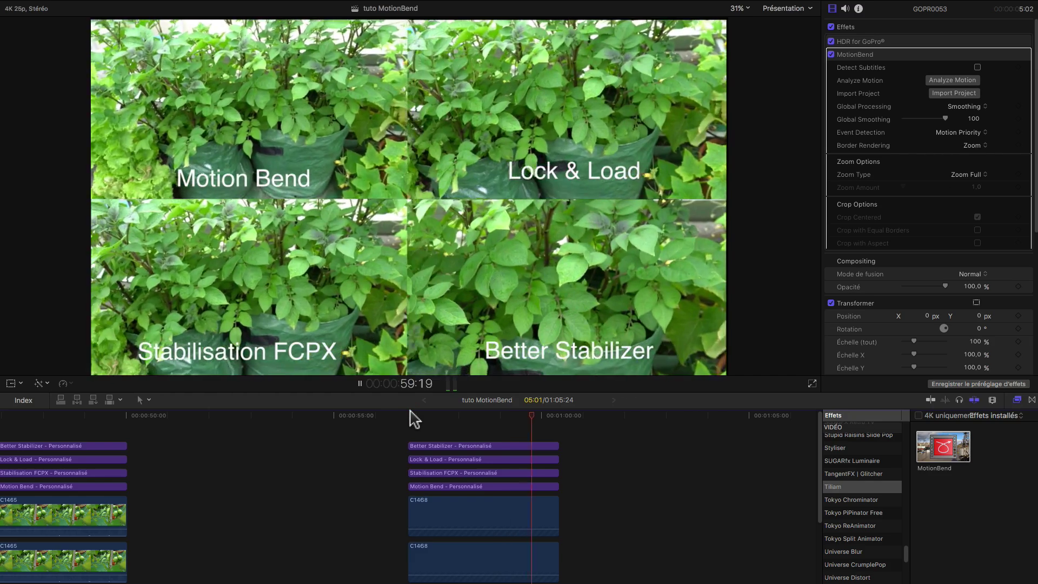
left_click(414, 416)
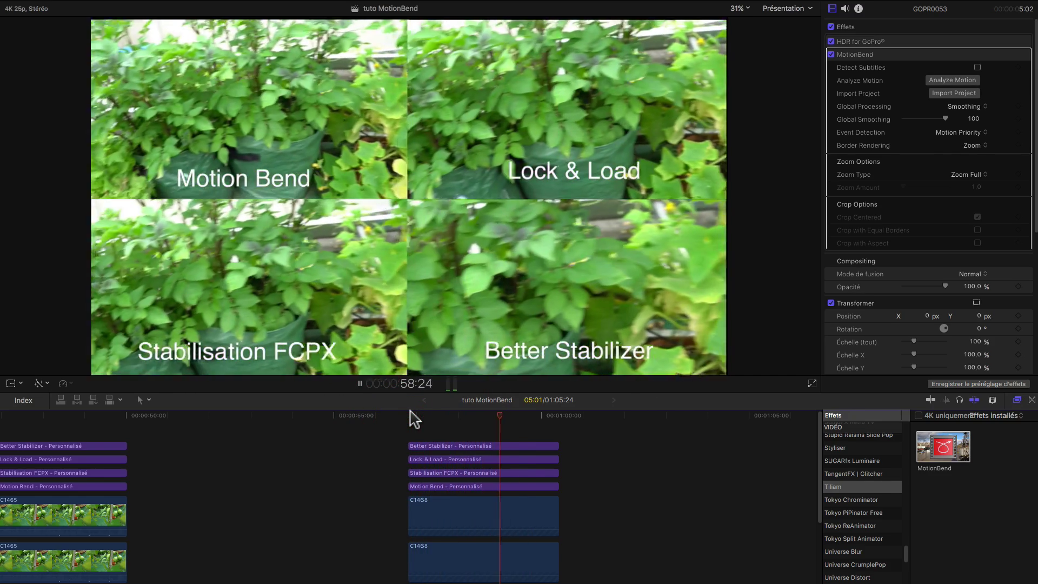
left_click(413, 417)
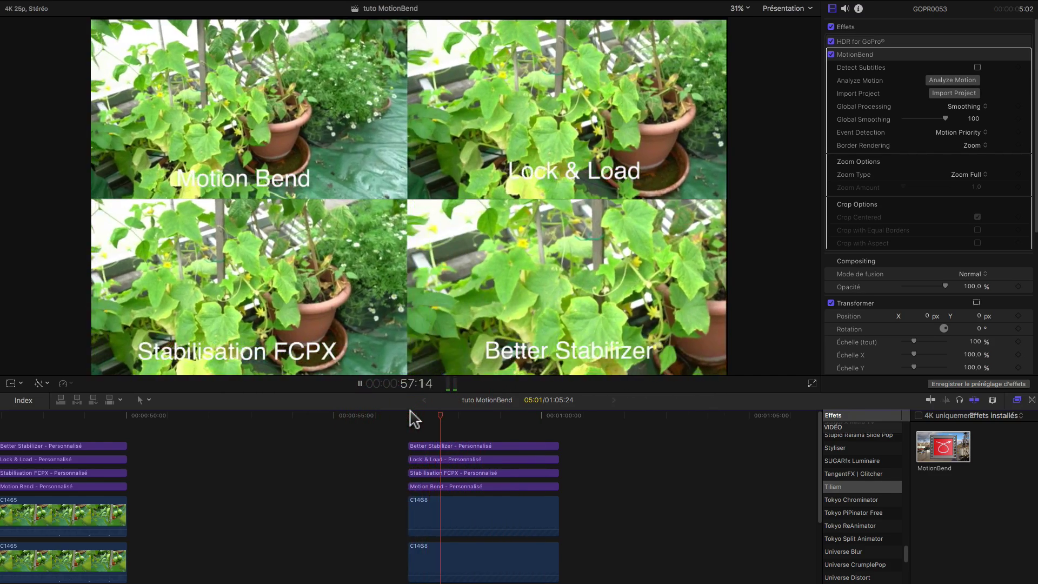
scroll(612, 463, "down", 2)
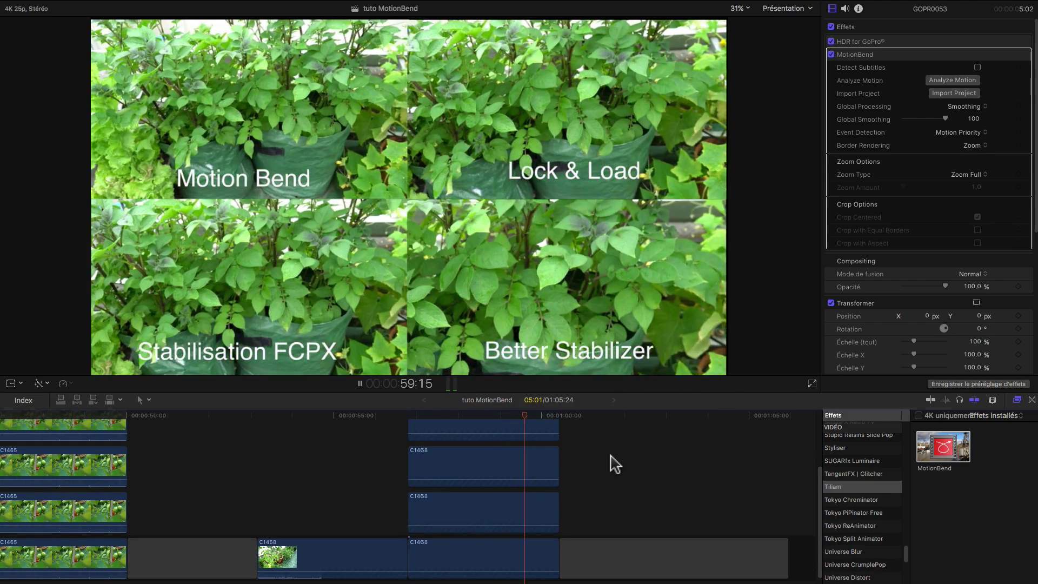
key("space")
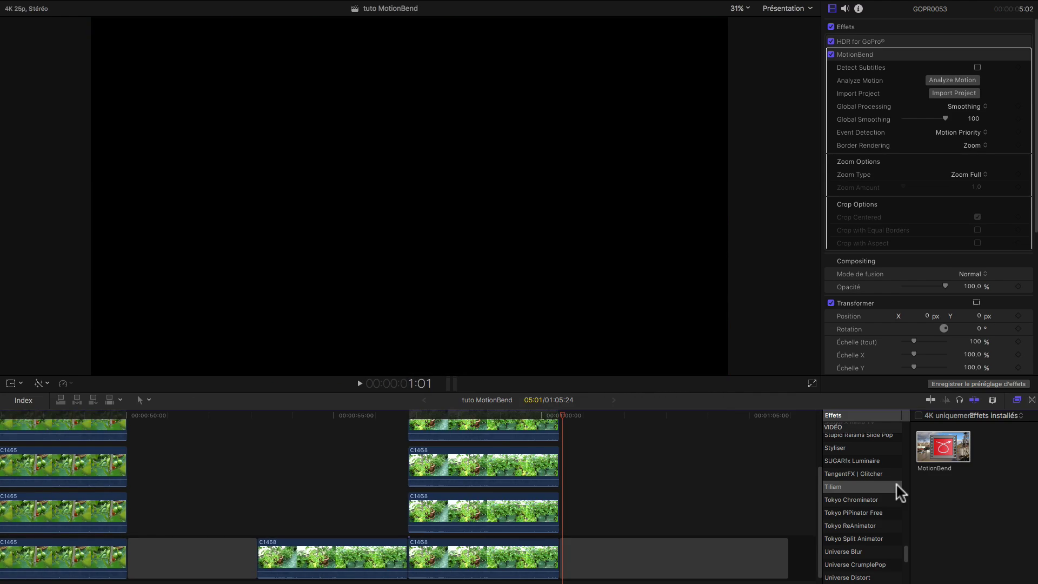